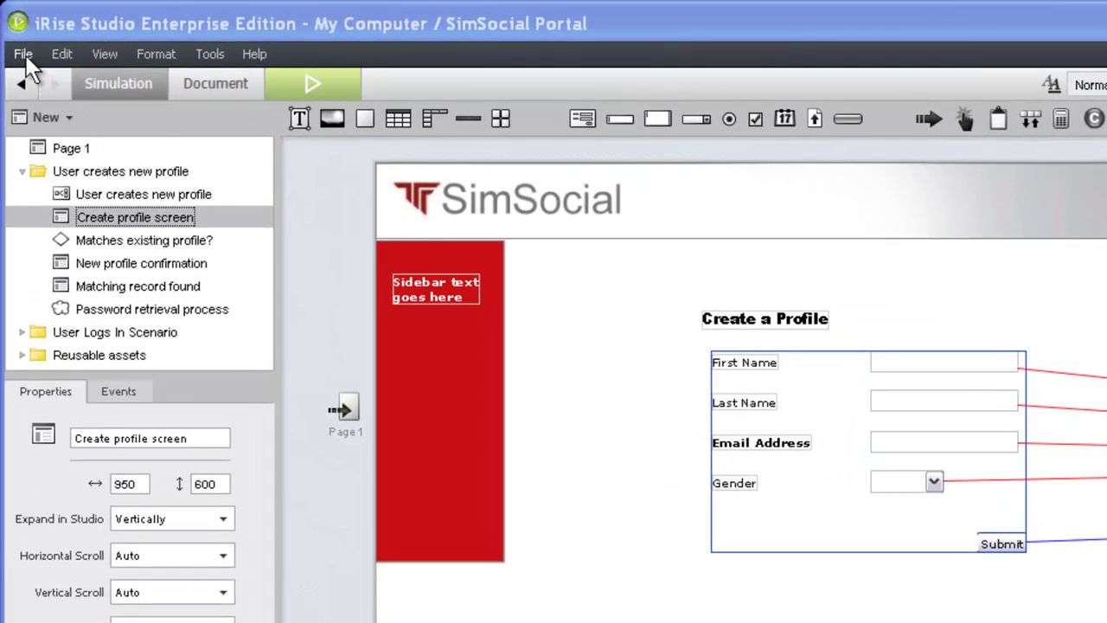
- Export SimSocial Portal to iDoc as SimSocial_backup_20110409.idoc in the _backup folder
click(24, 54)
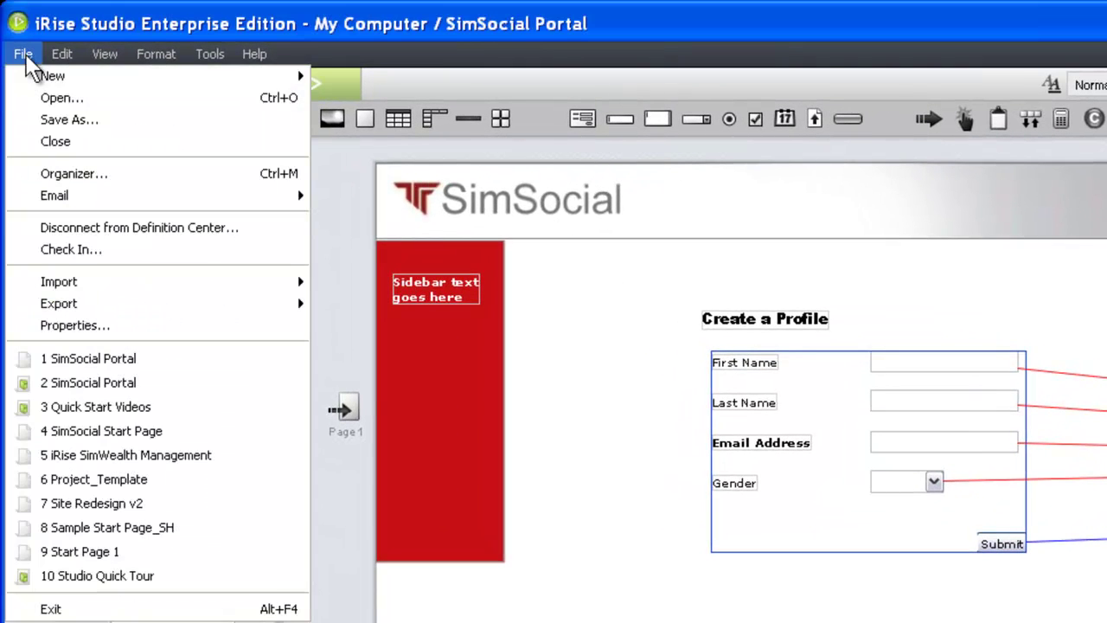
mouse_move(65, 305)
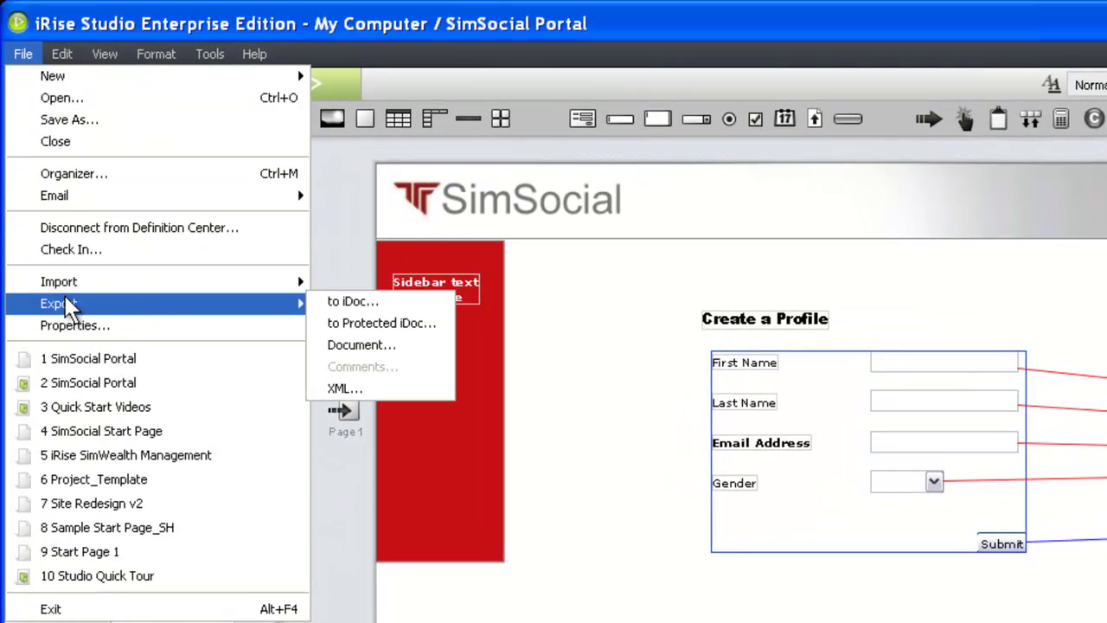
click(362, 301)
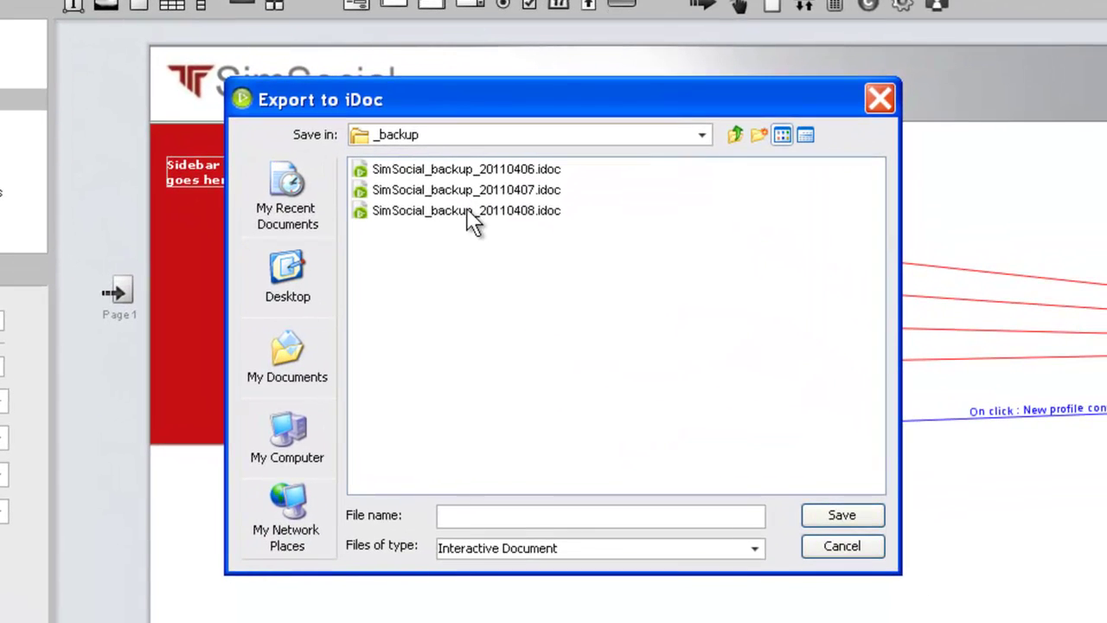
click(517, 239)
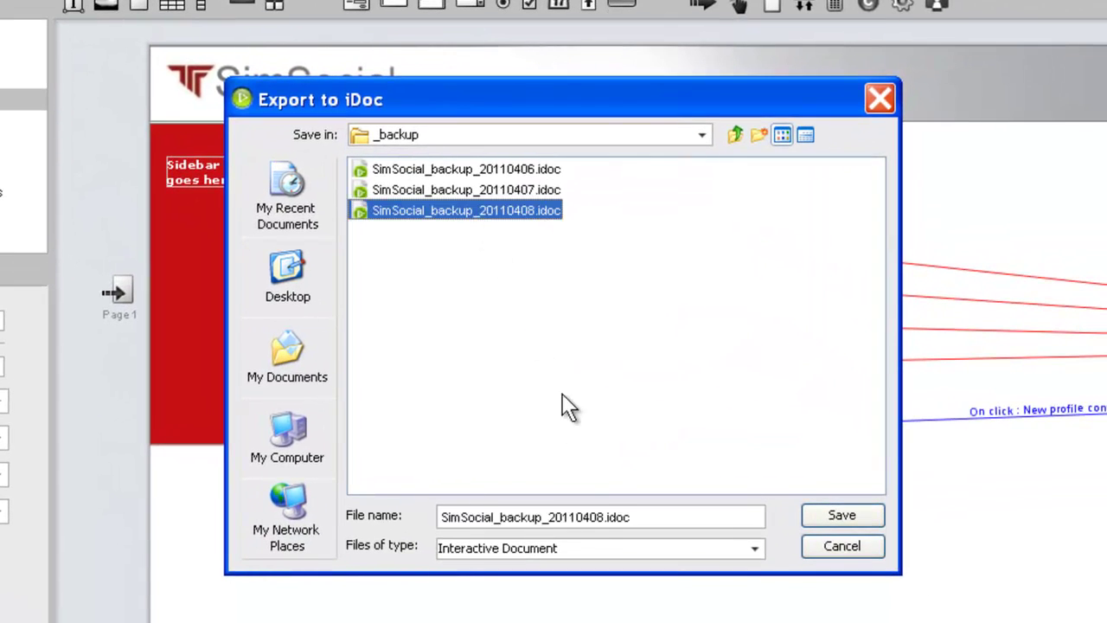
click(603, 518)
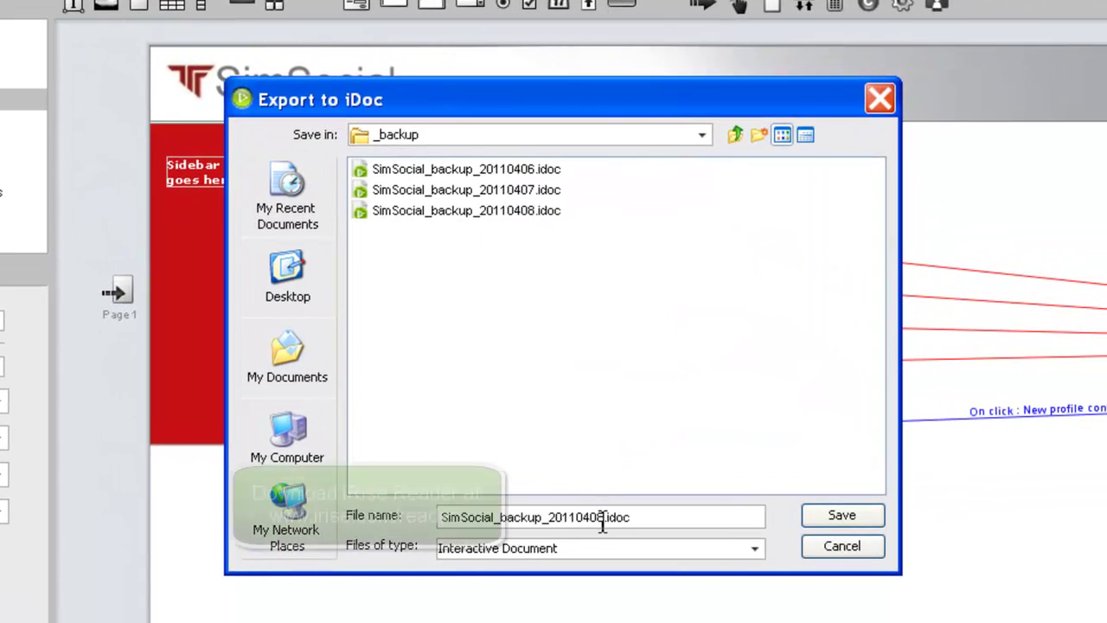
key(BackSpace)
text(9)
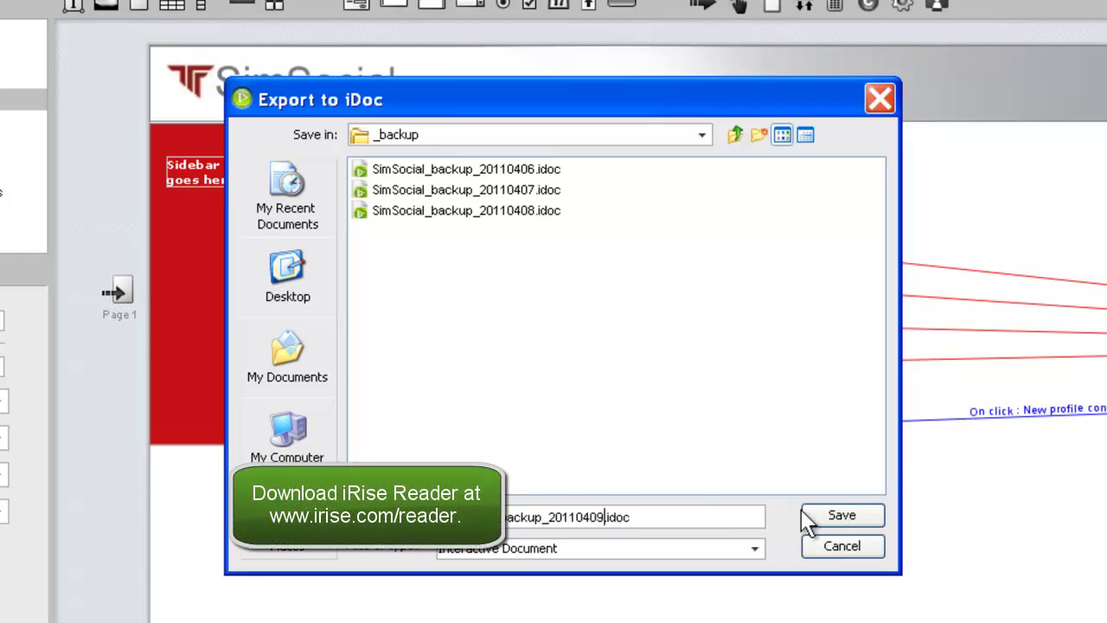
click(821, 517)
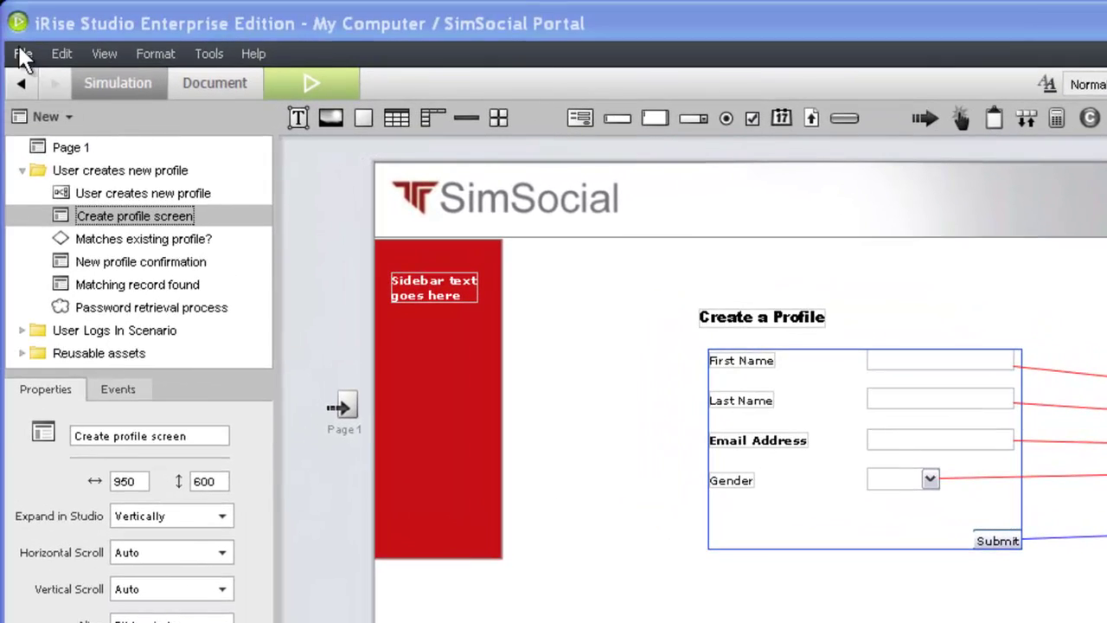
click(19, 48)
mouse_move(23, 76)
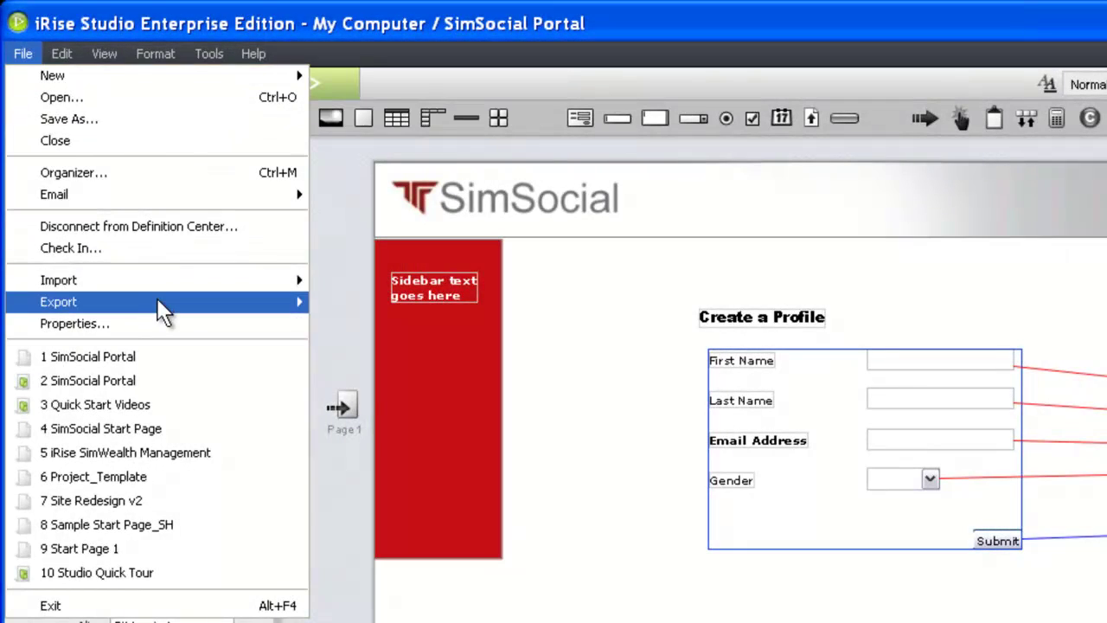
mouse_move(188, 279)
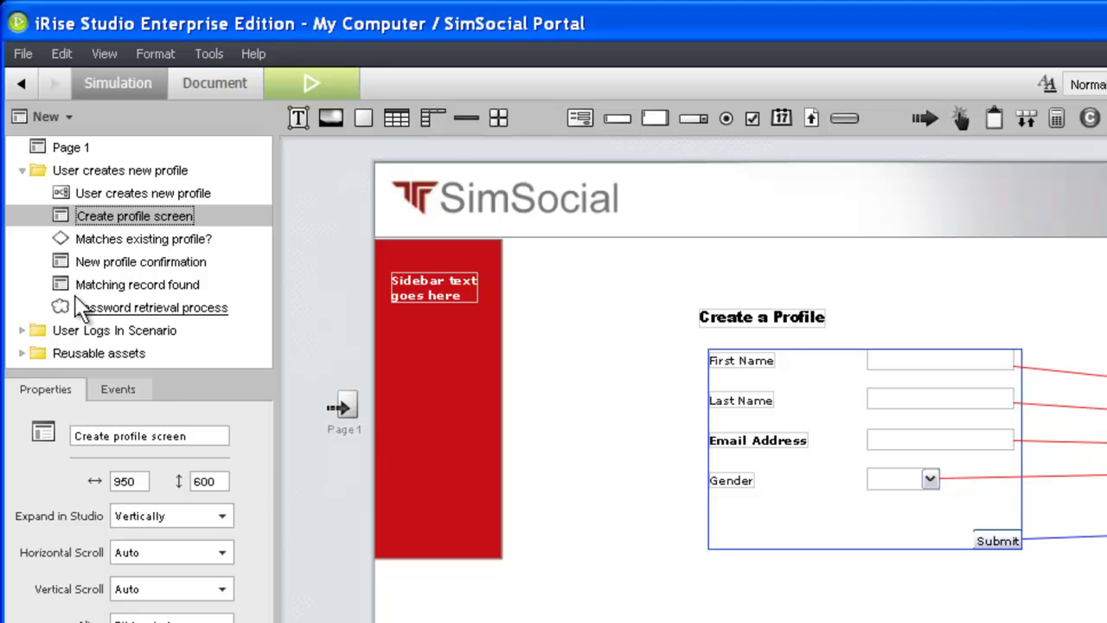
- Import the Project management chapter from the SimSocial Start Page project
click(21, 54)
mouse_move(59, 280)
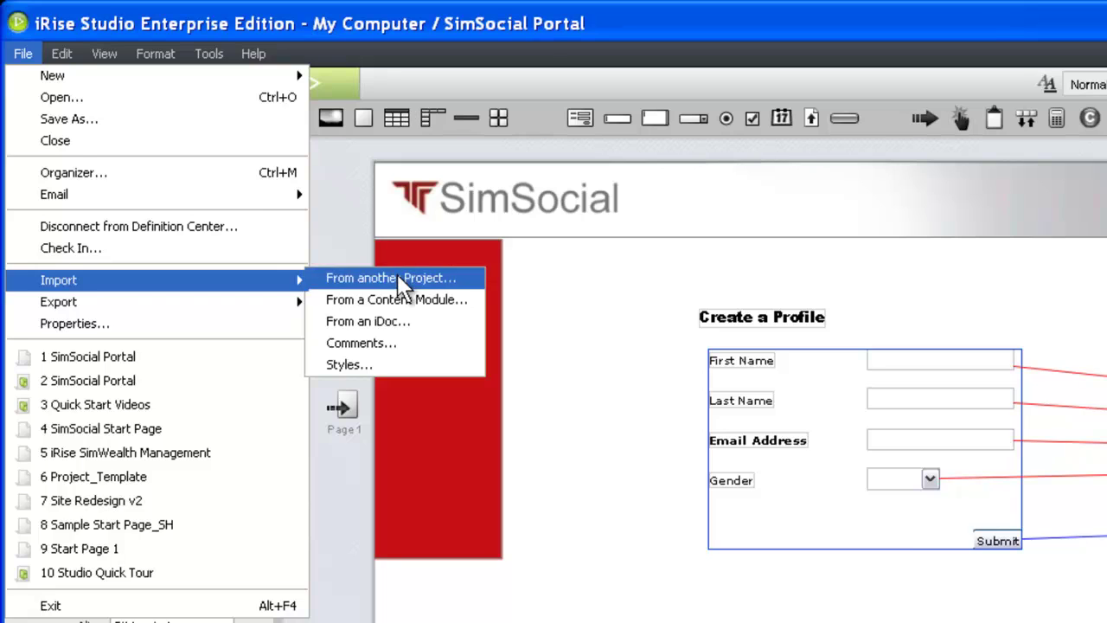
click(366, 278)
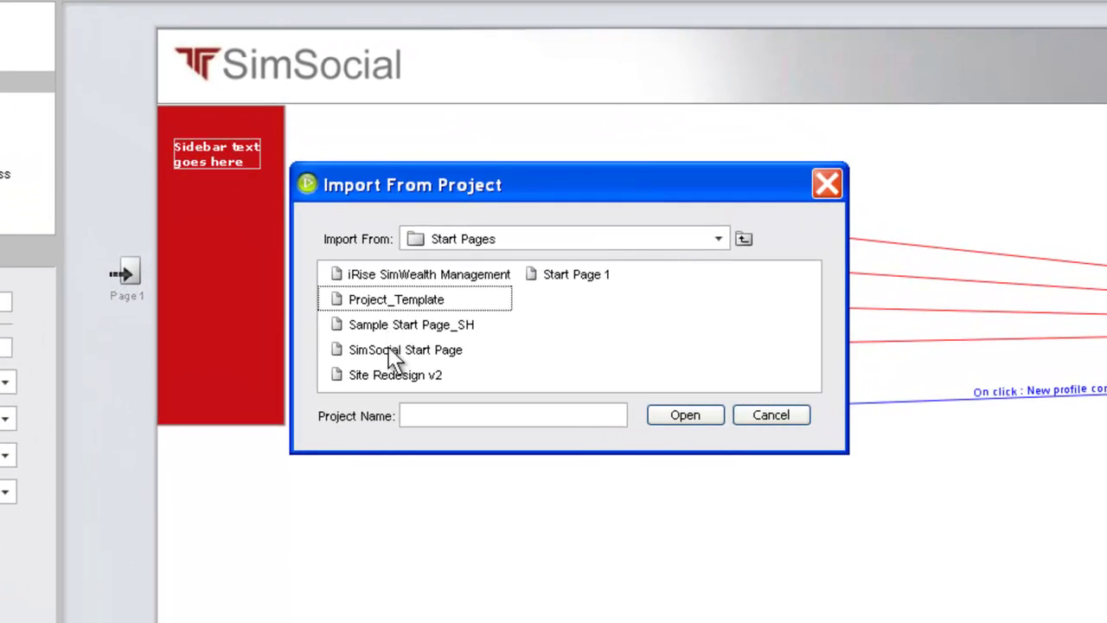
double_click(389, 353)
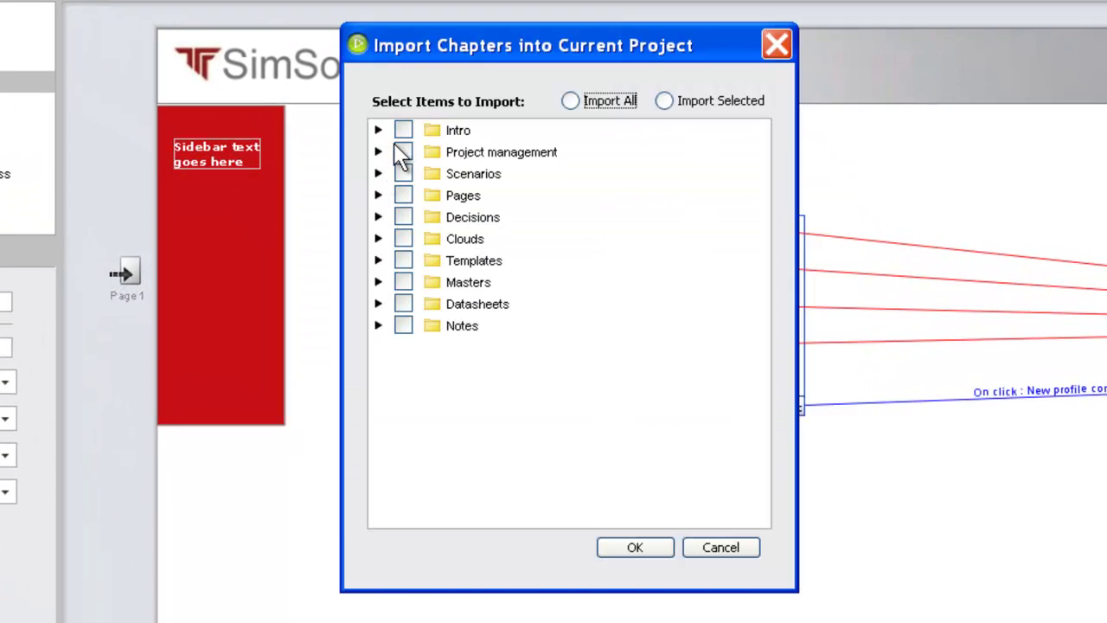
click(403, 152)
click(635, 546)
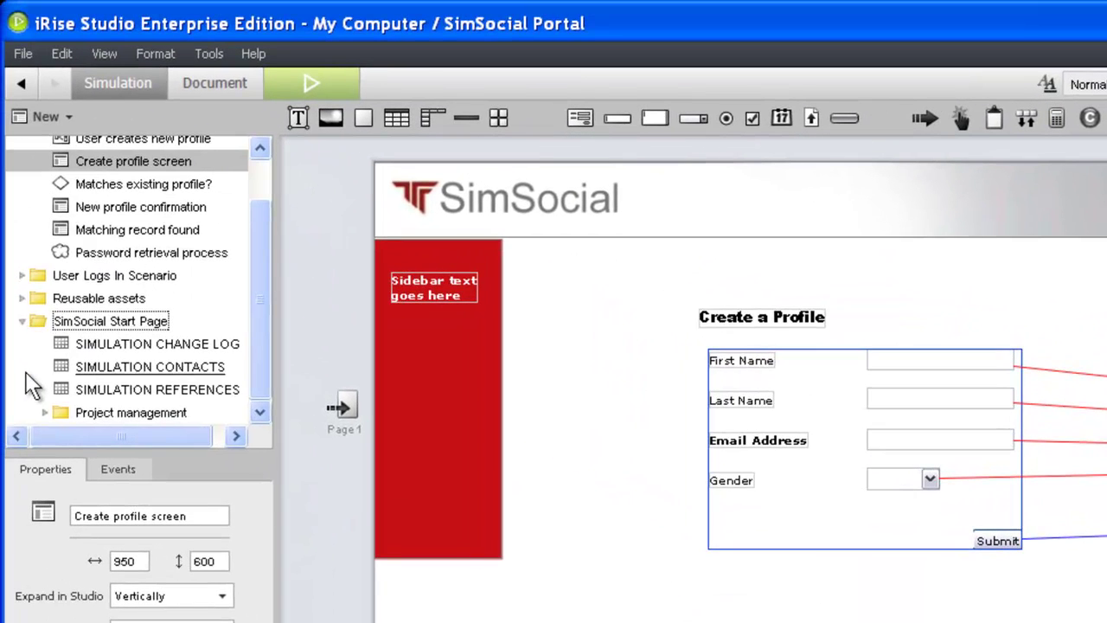
- Make 0.10 Welcome Page the start page and open it on the canvas
click(44, 413)
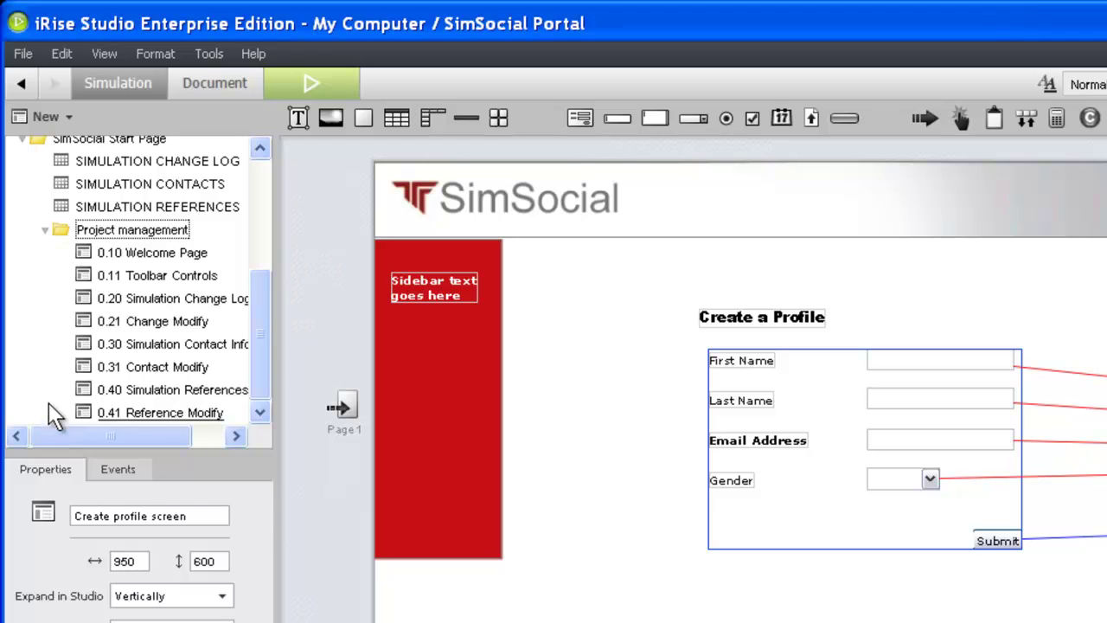
right_click(154, 254)
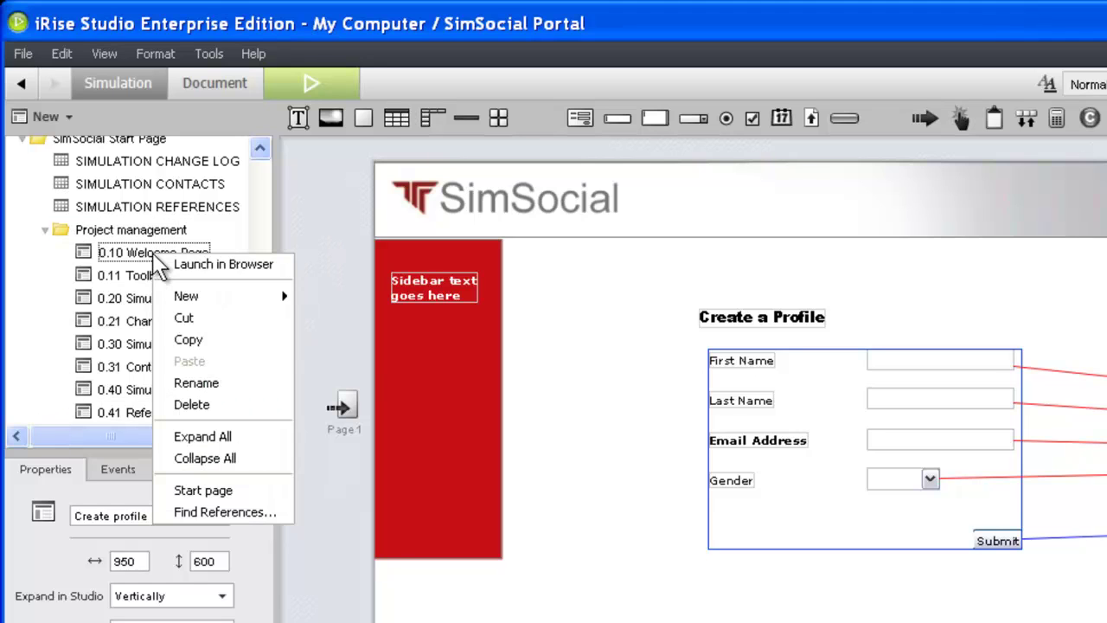
click(185, 489)
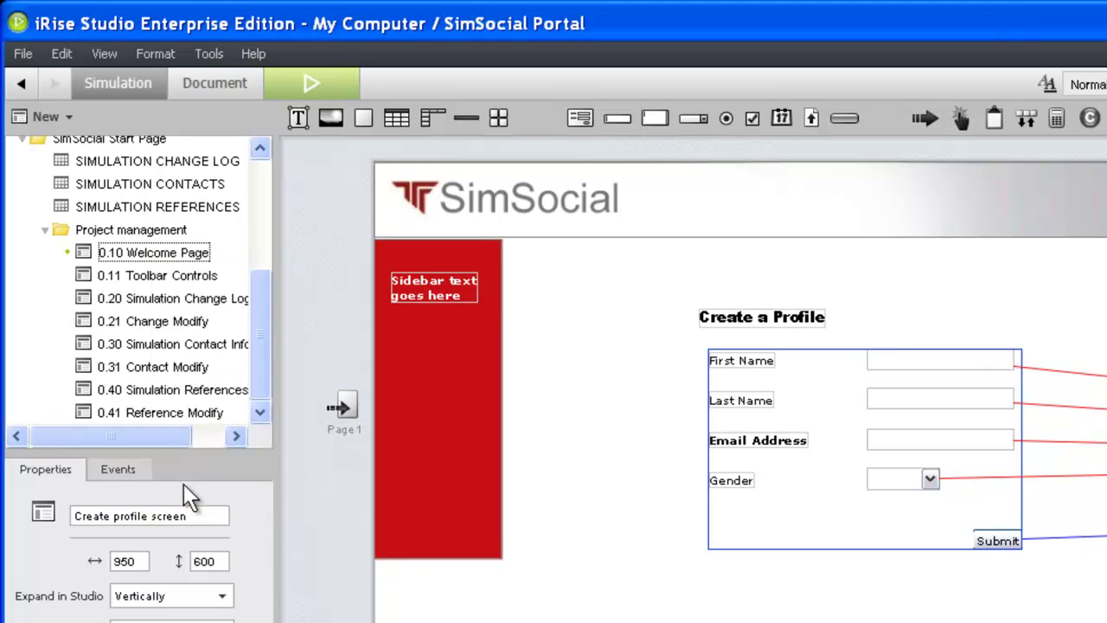
click(147, 252)
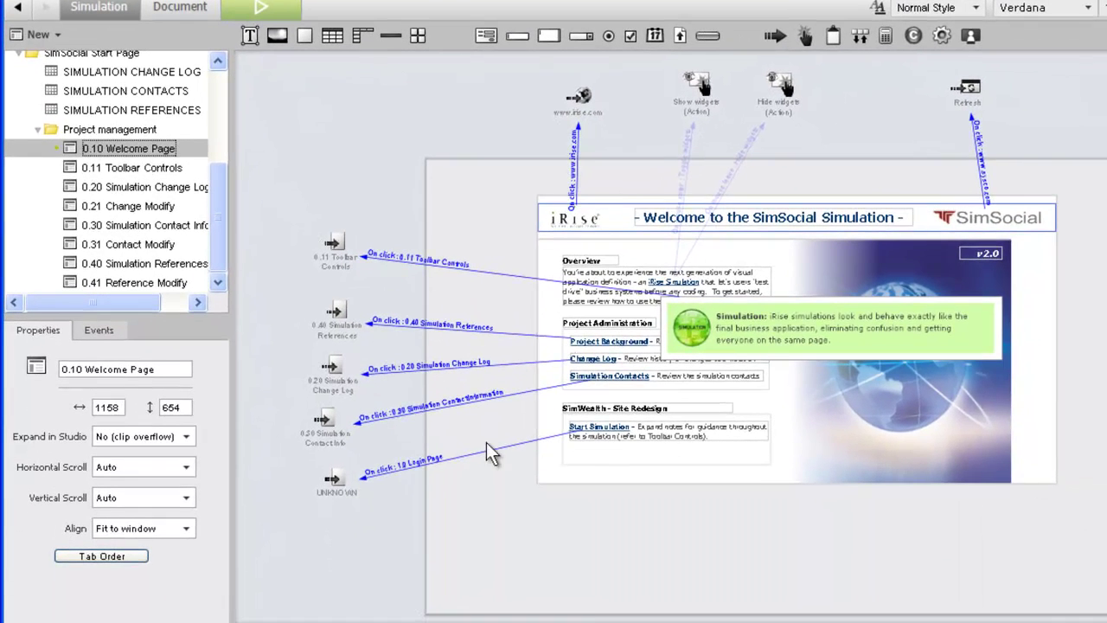
- Retarget the UNKNOWN link to User creates new profile, then simulate in the browser
click(342, 471)
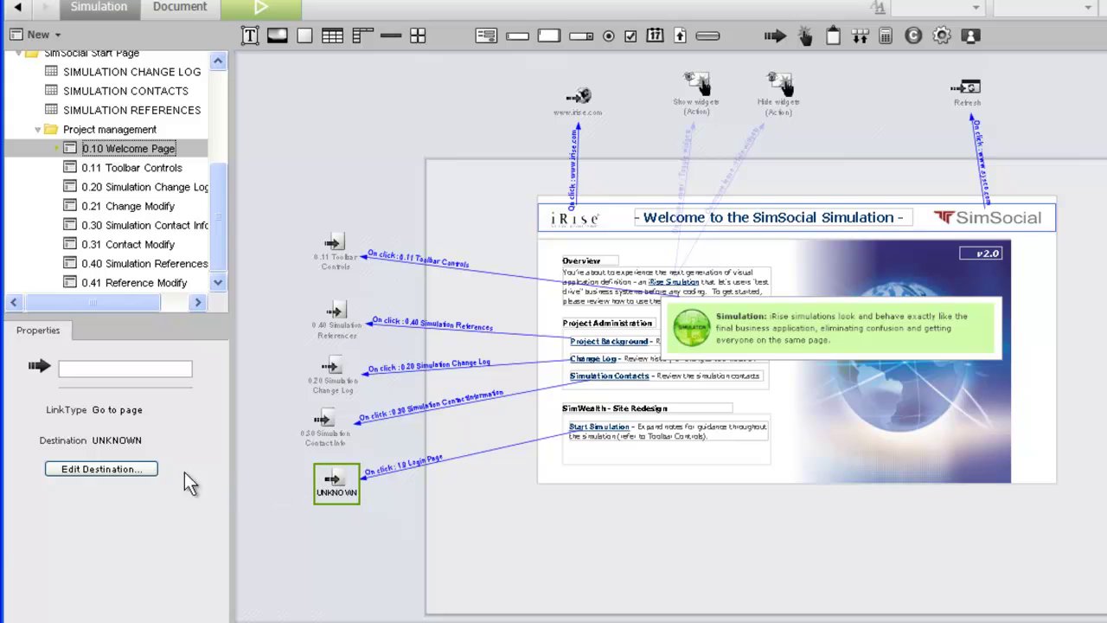
click(130, 470)
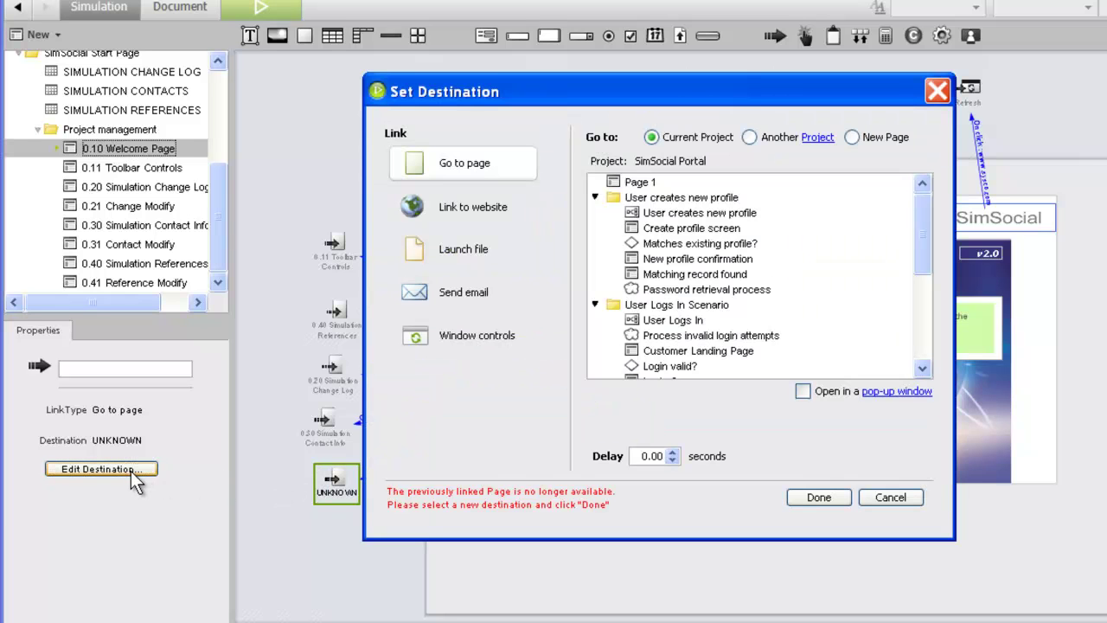
click(697, 213)
click(818, 497)
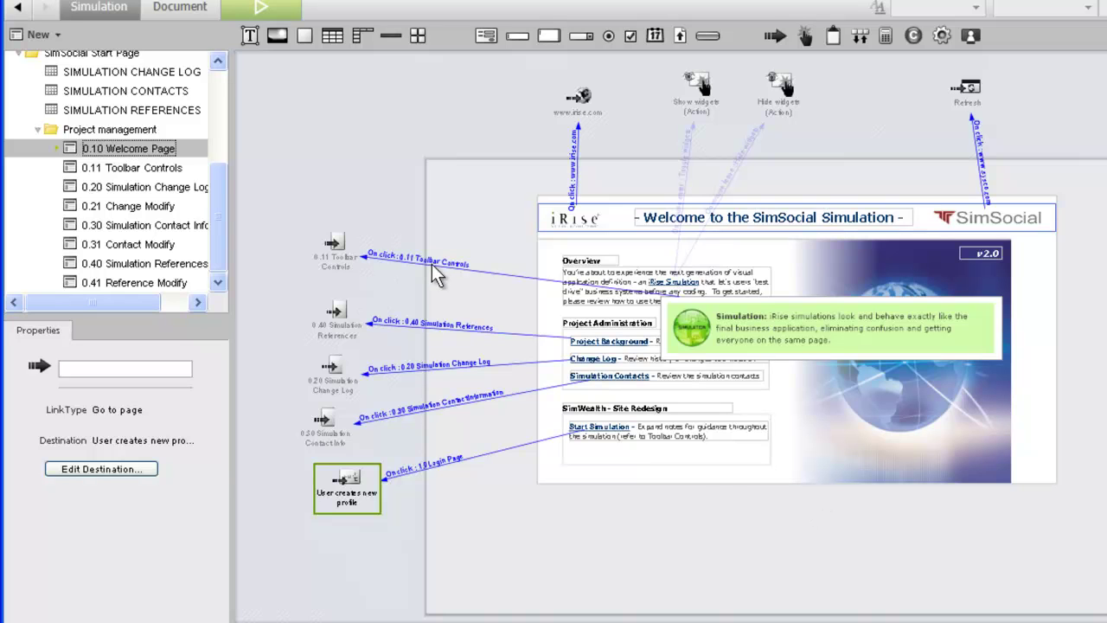
click(277, 7)
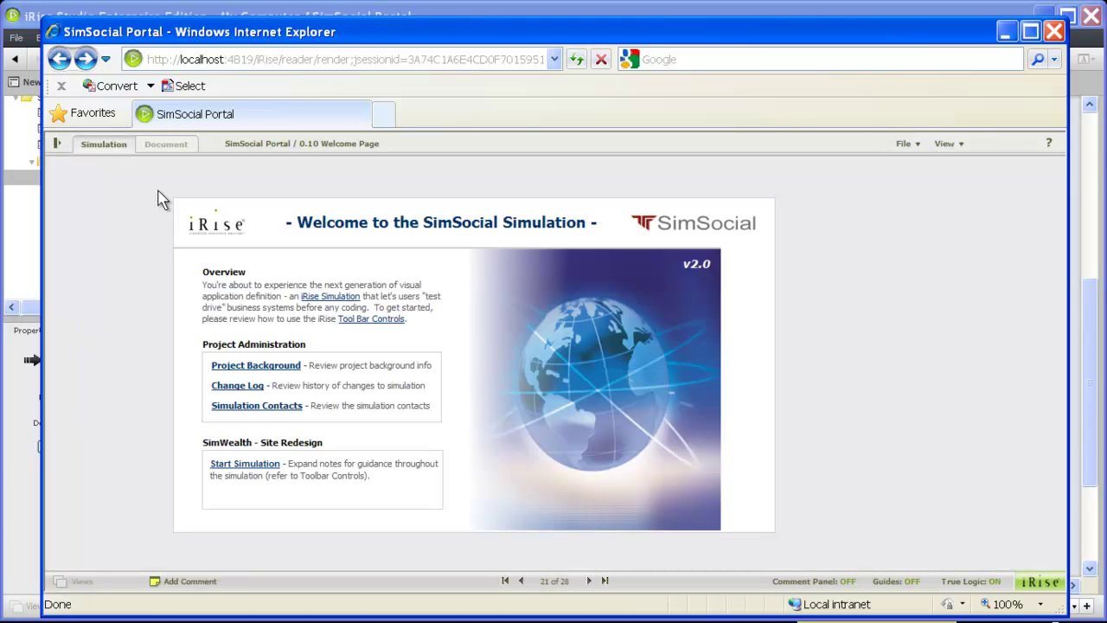
- Visit Tool Bar Controls and Simulation References, return to Welcome Page, then Start Simulation
mouse_move(329, 303)
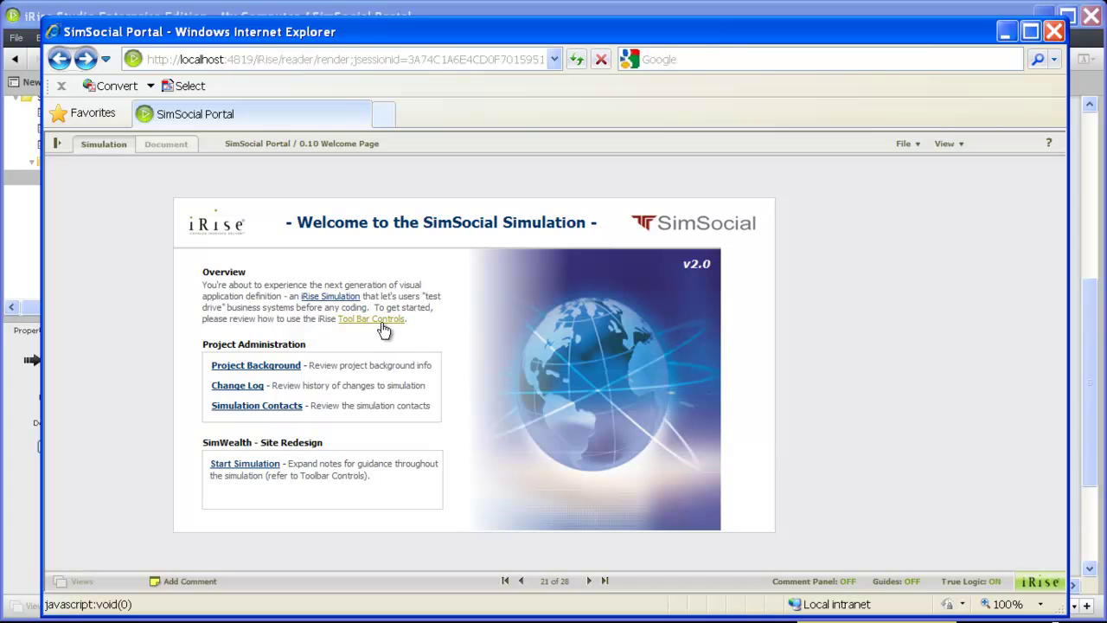
click(382, 324)
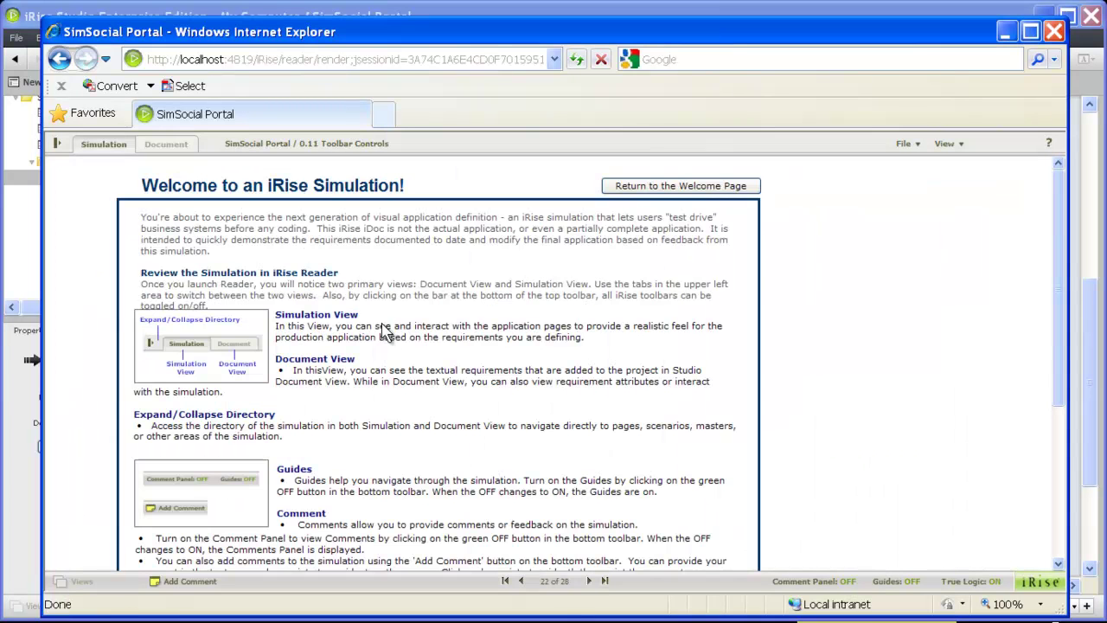
click(630, 189)
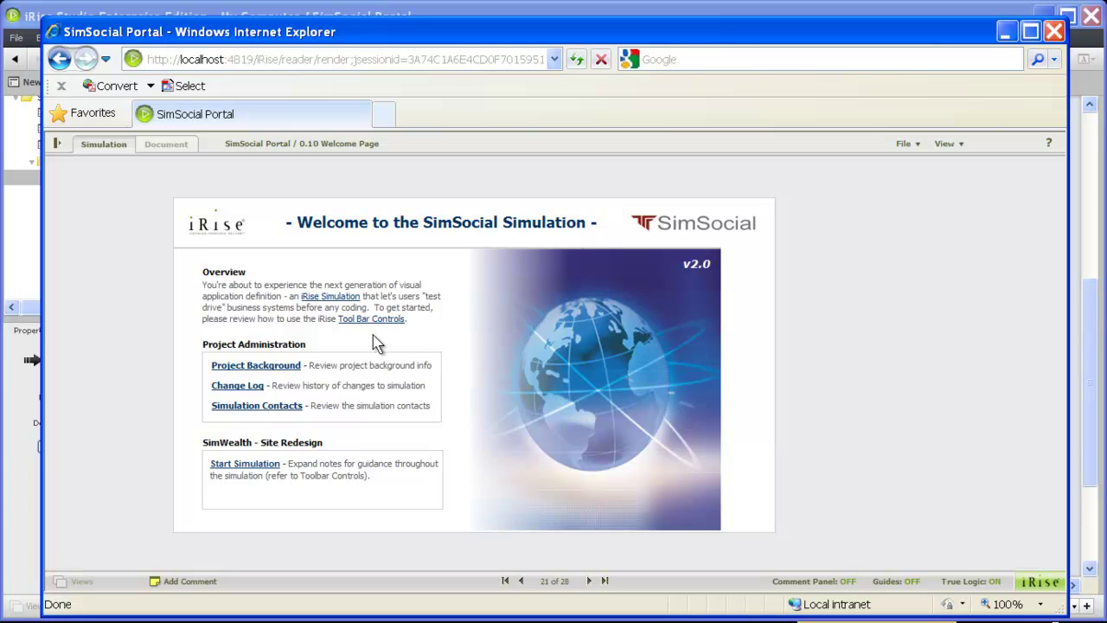
click(287, 366)
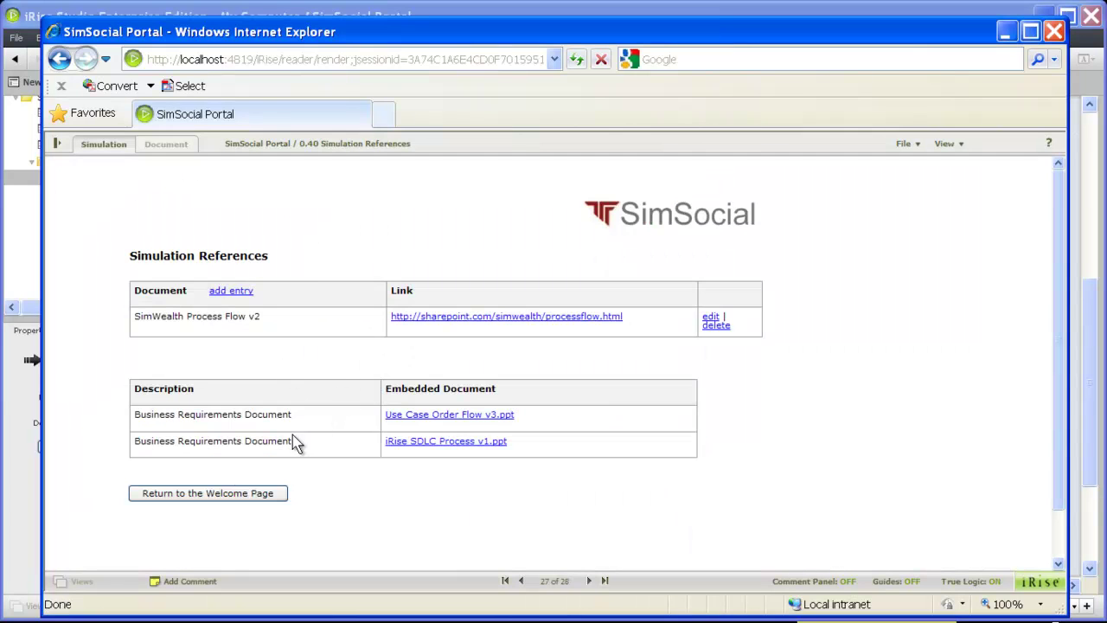
click(207, 497)
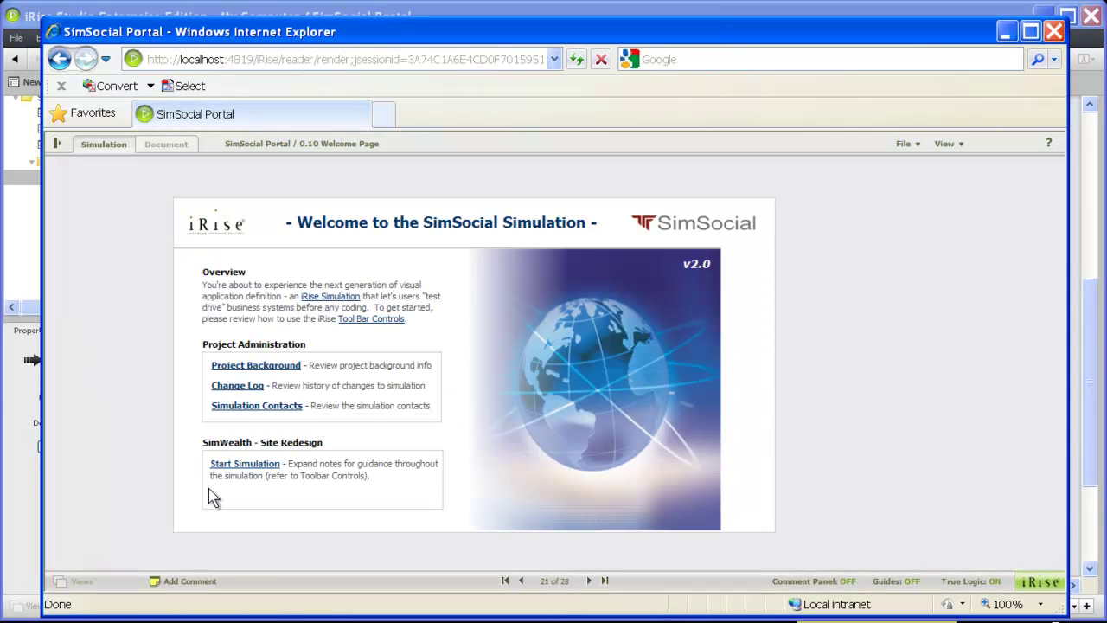
click(245, 465)
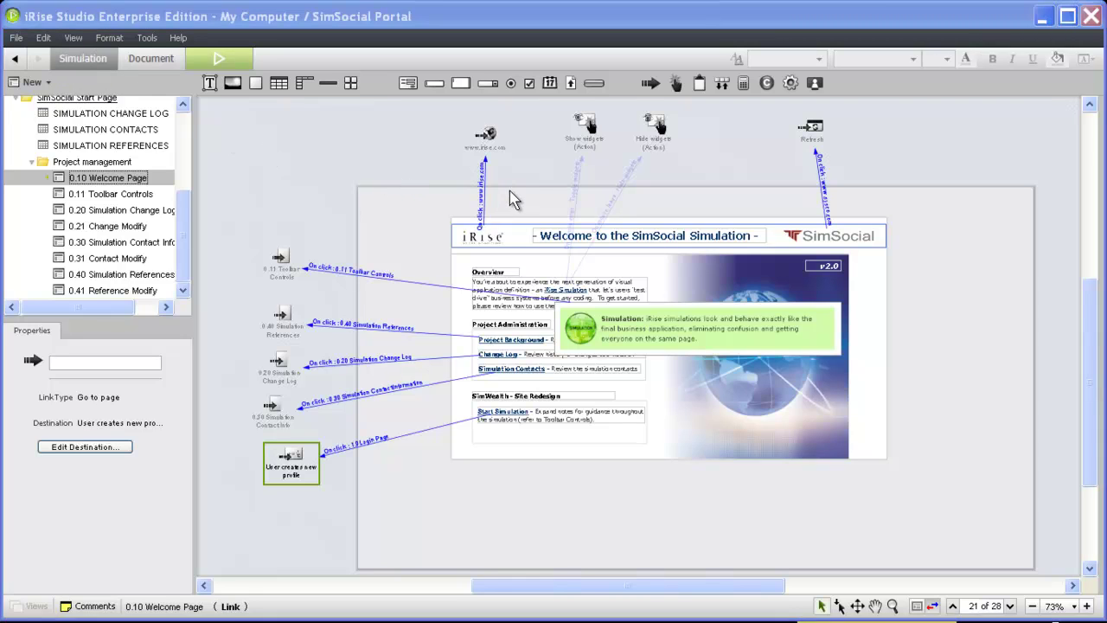
- Add a guide beside Refresh telling readers to click the Start Simulation link to begin
click(814, 82)
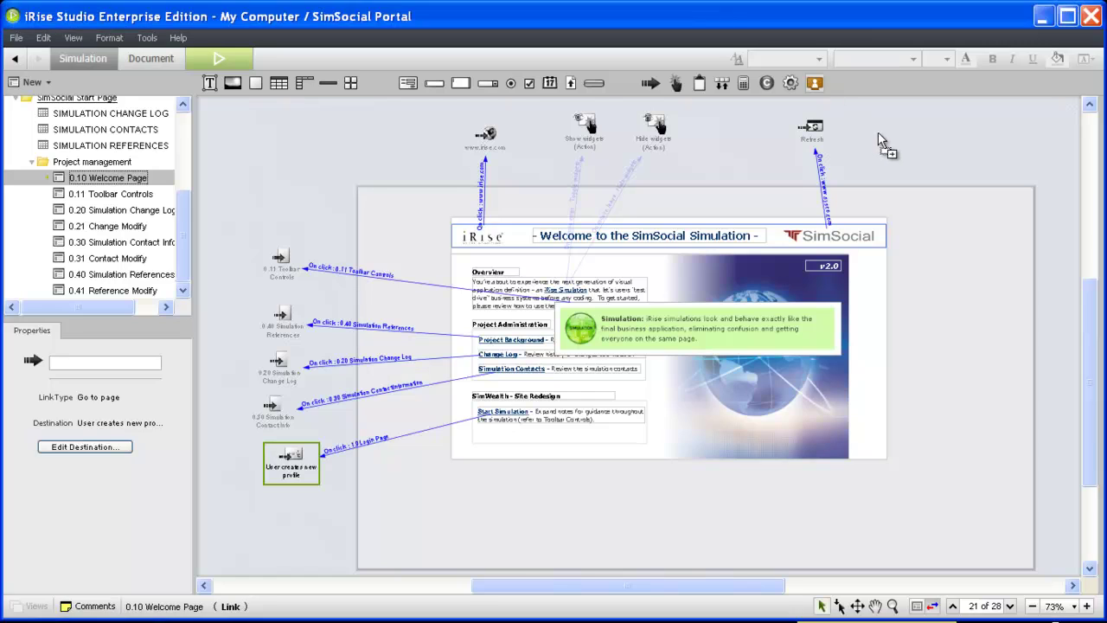
click(878, 135)
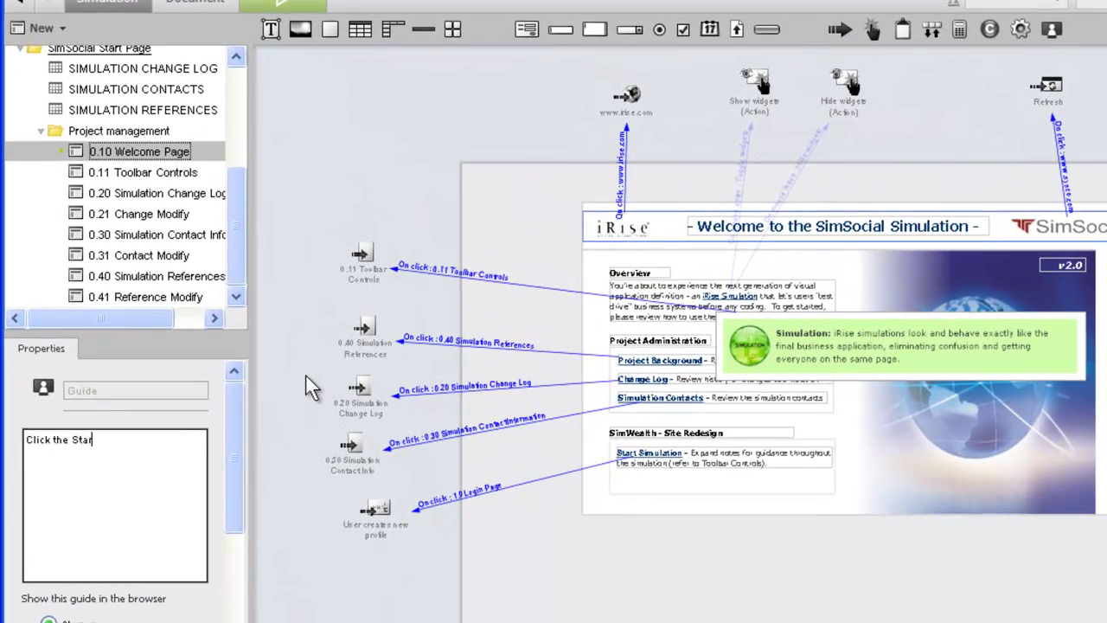
text(ulation link to begin reviewing.)
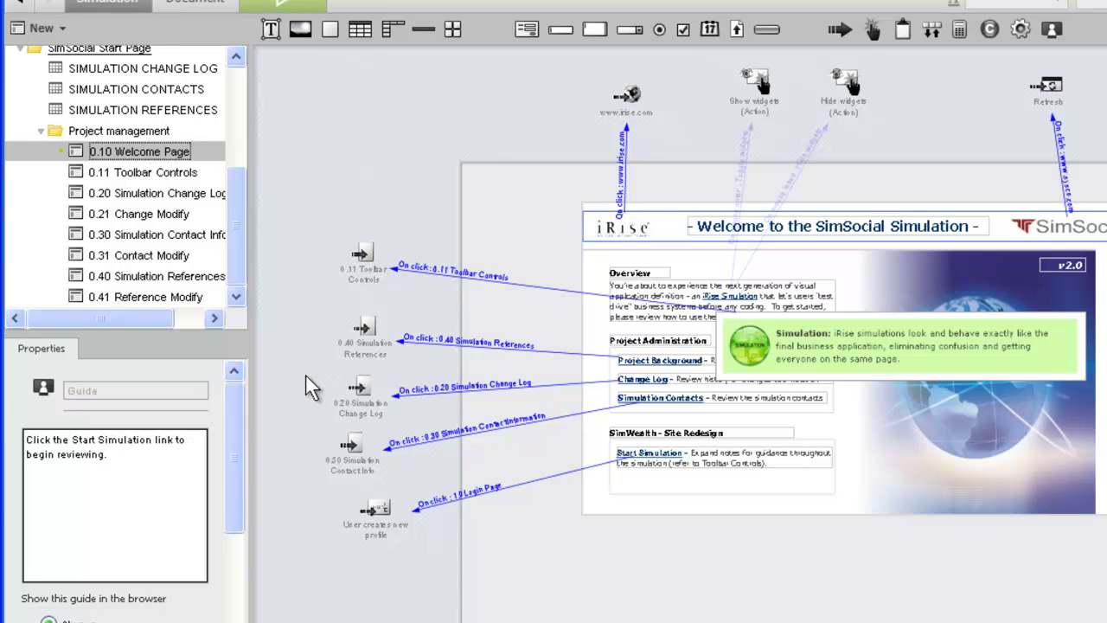
- Add a guide above the page: 'These project support docs are contained within the project itself.'
click(1051, 30)
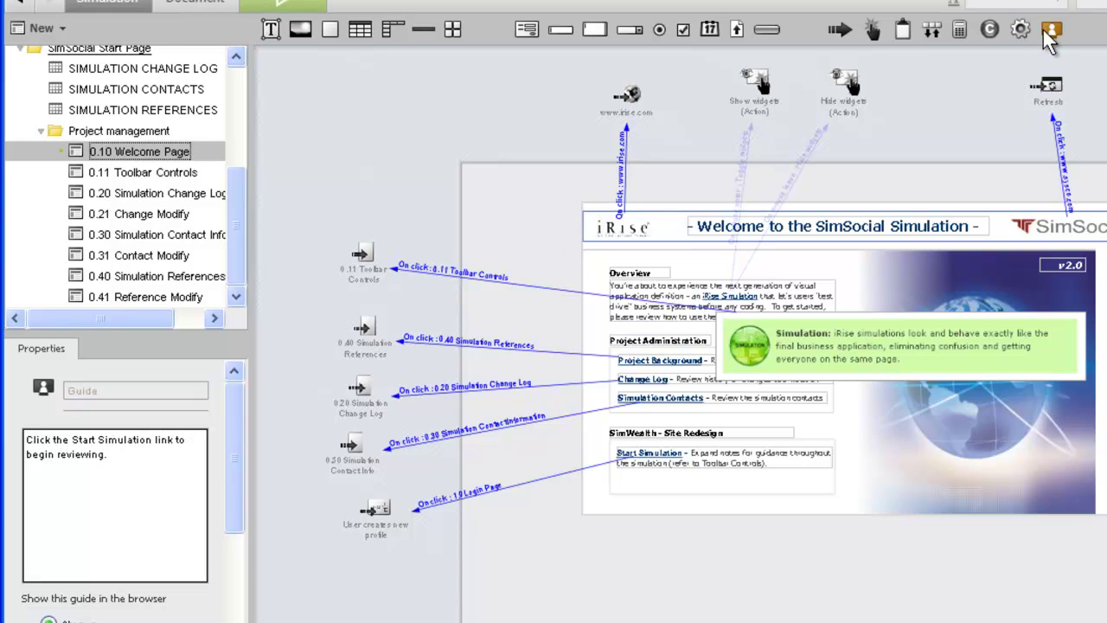
click(496, 101)
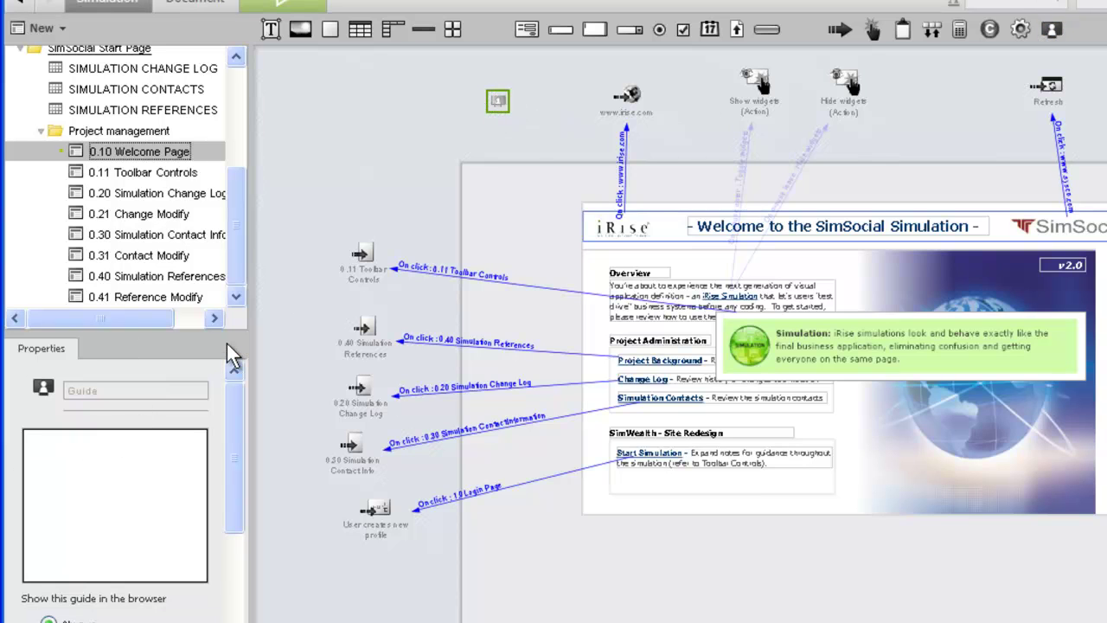
text(These project support docs are conta)
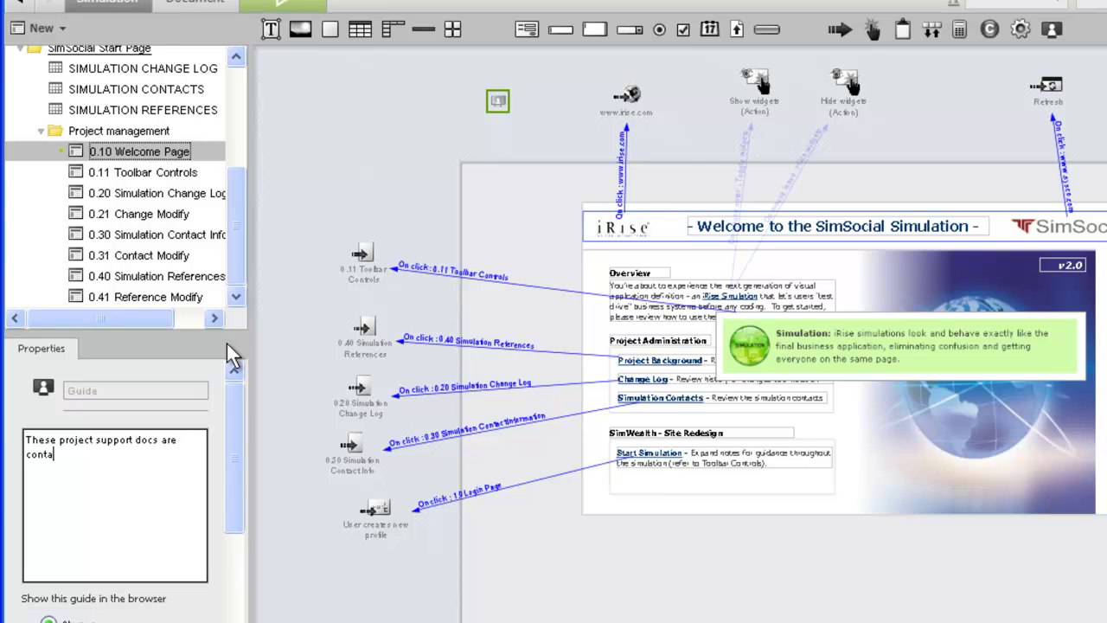
text(ined within the project itself.)
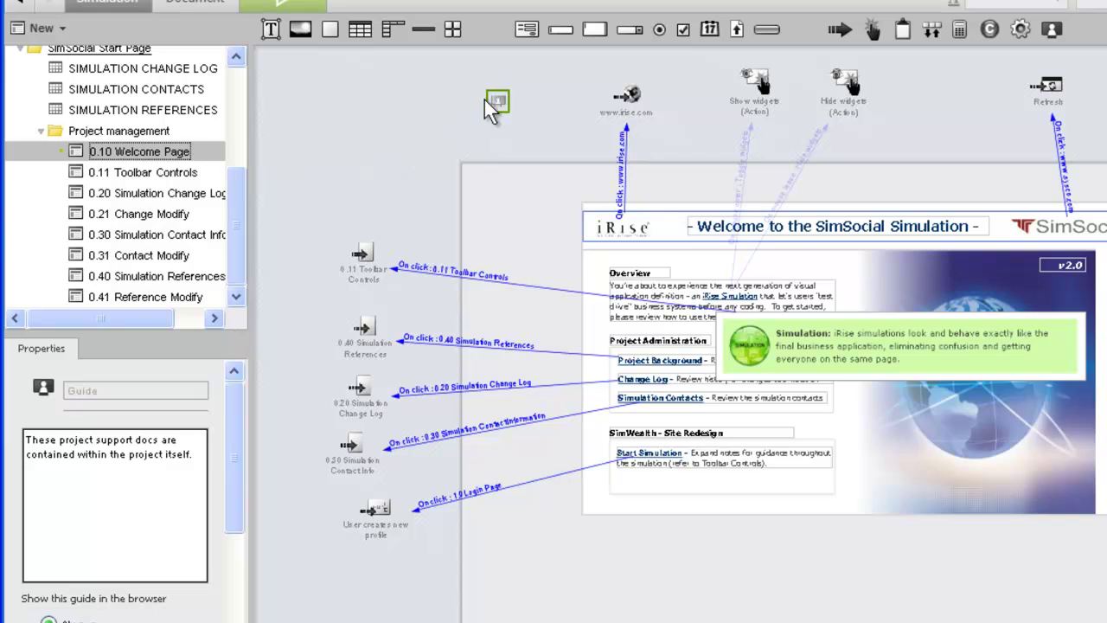
click(514, 136)
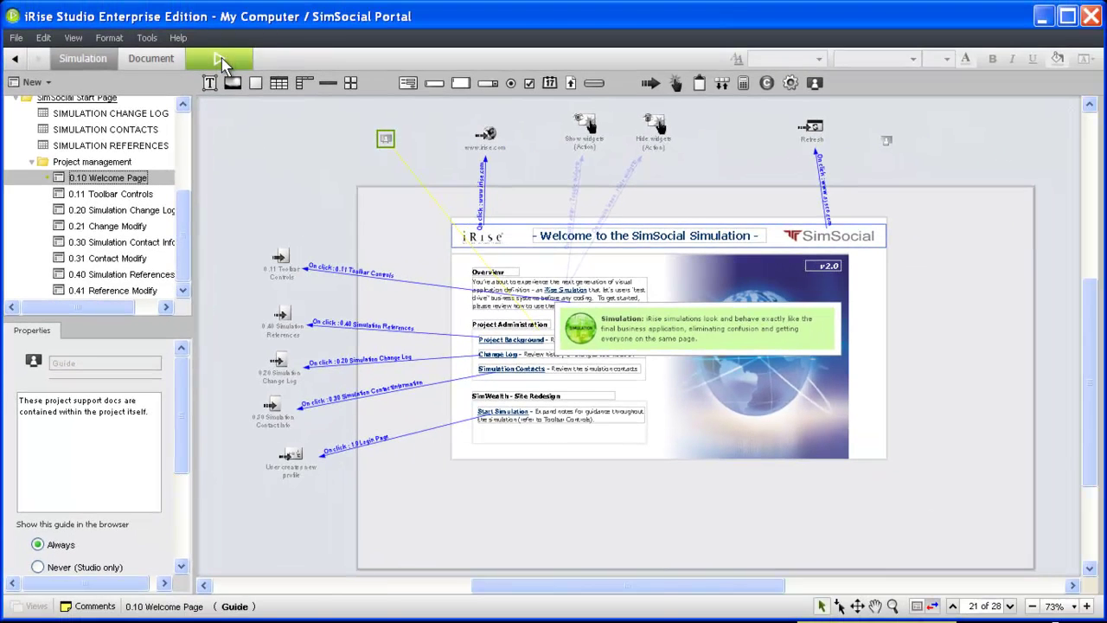
- Preview with Guides ON, collapsing the Start Simulation note and expanding then closing Project Background
click(221, 63)
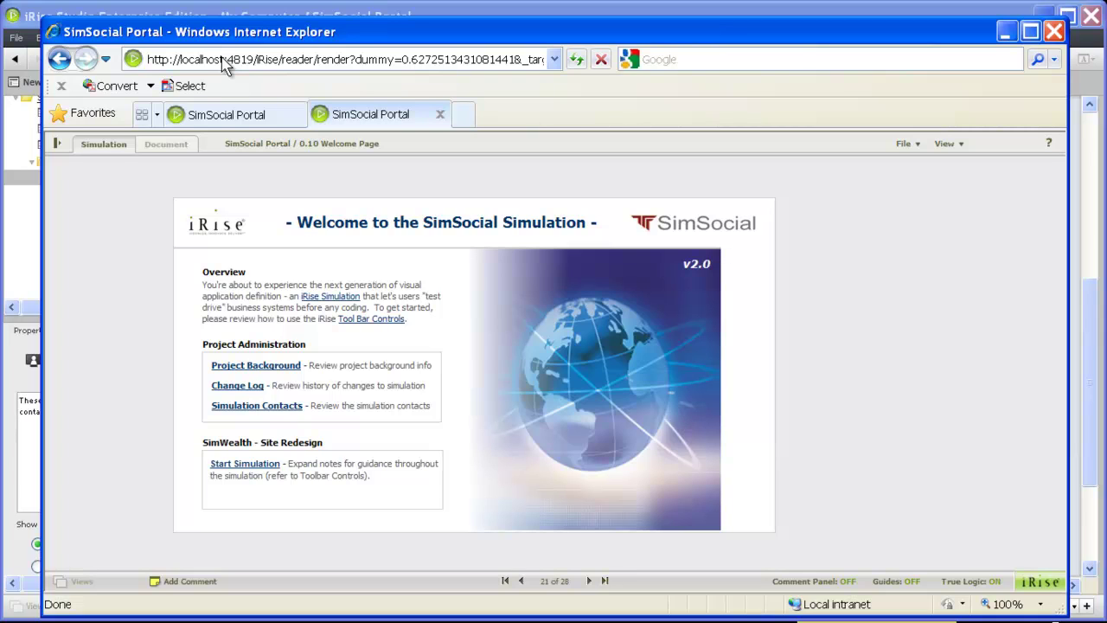
click(909, 583)
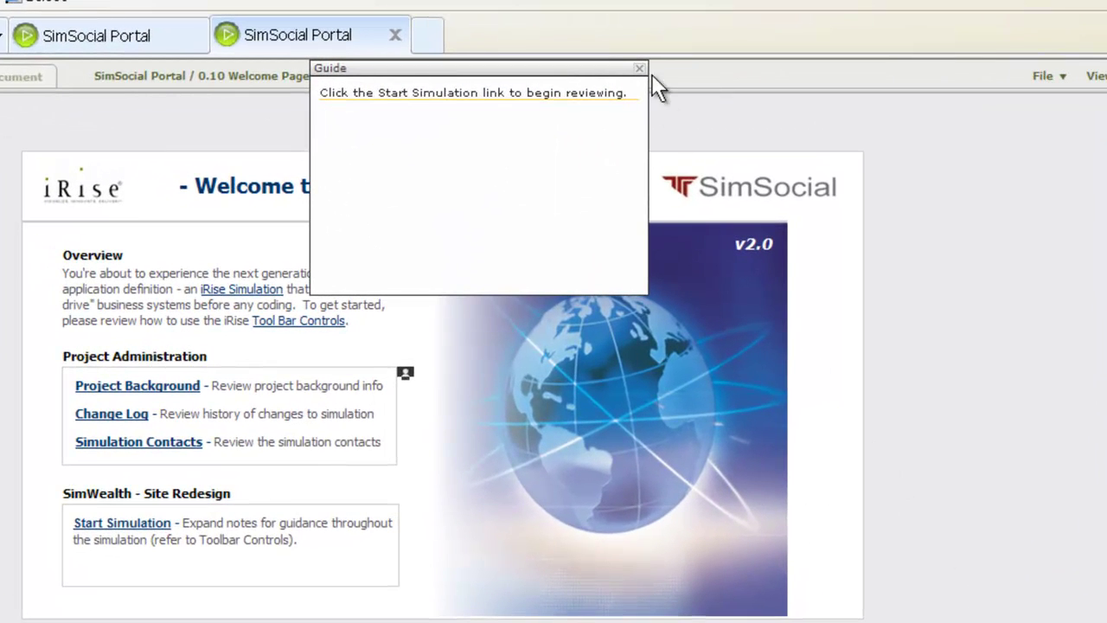
click(638, 71)
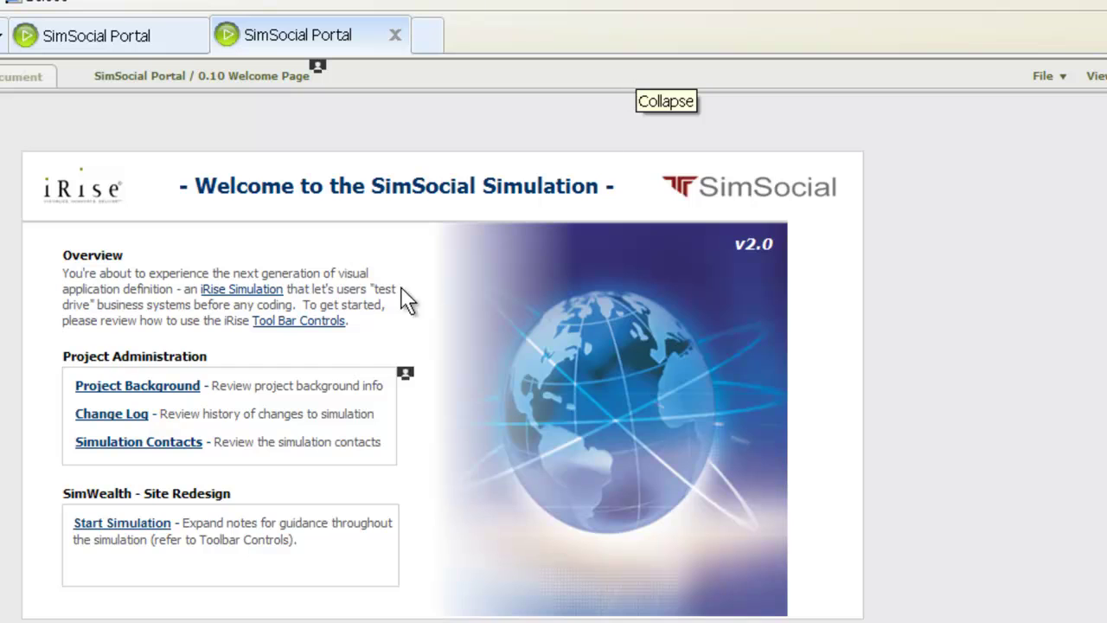
mouse_move(336, 377)
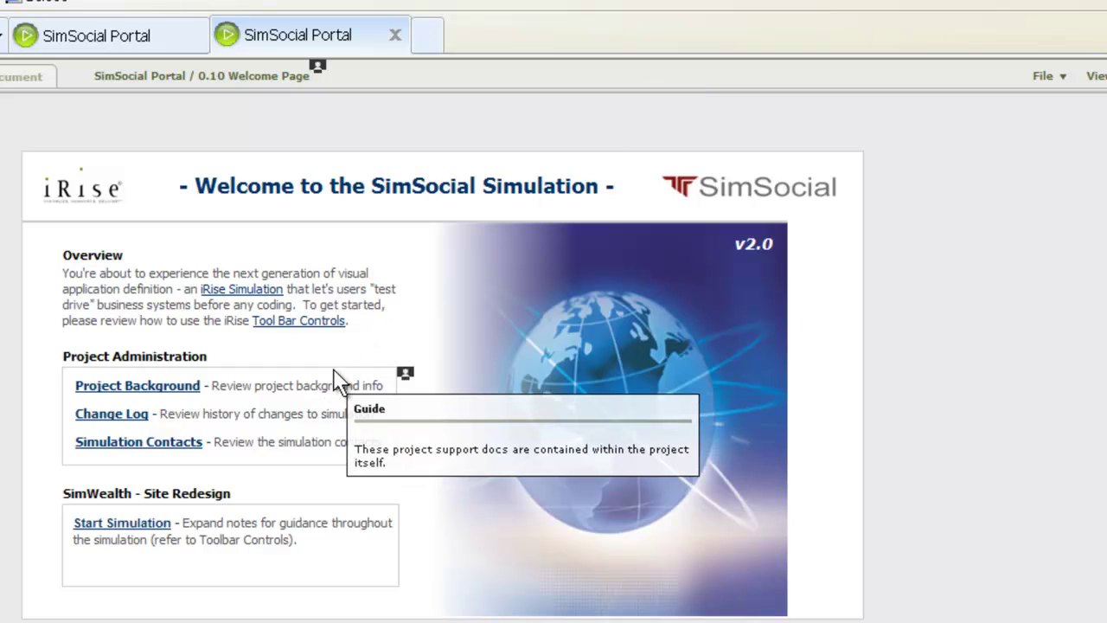
click(402, 375)
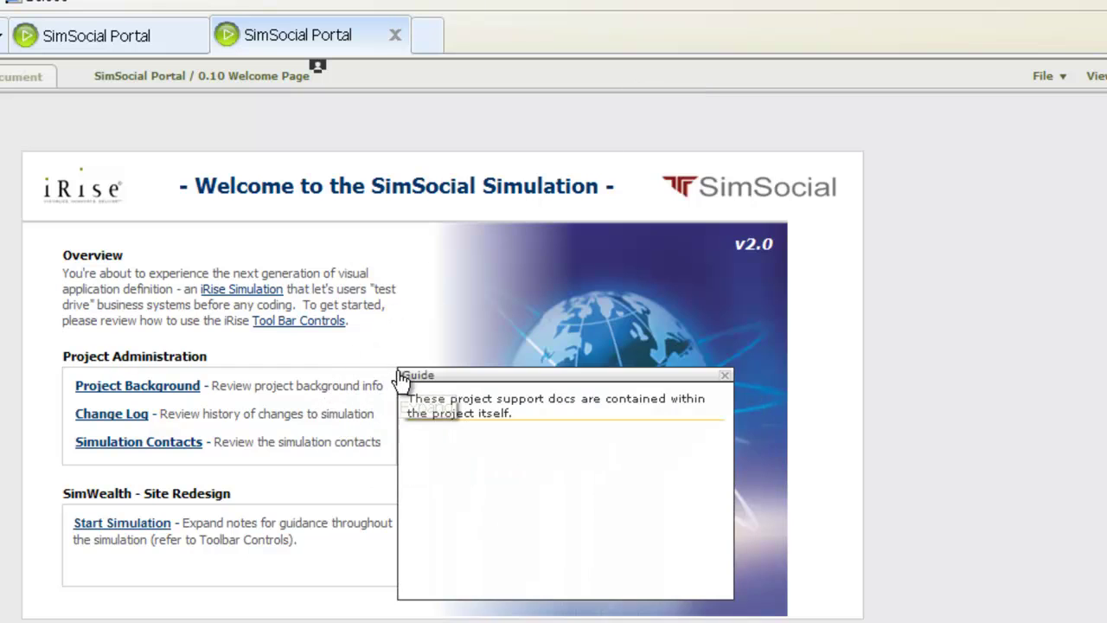
click(724, 374)
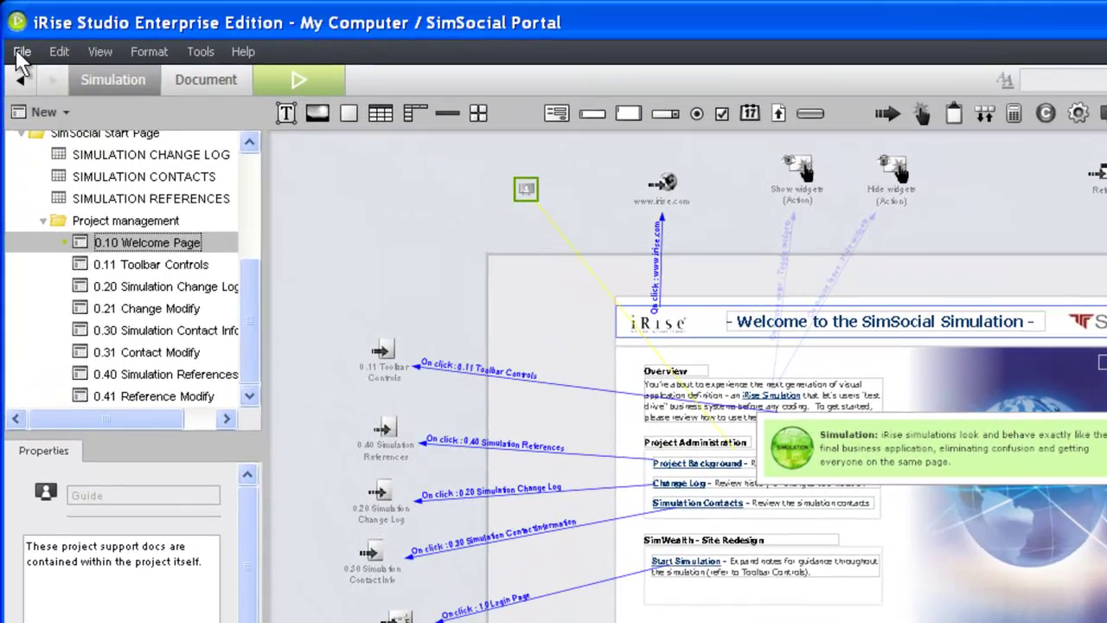
- Check SimSocial Portal into Definition Center and reopen it
click(16, 37)
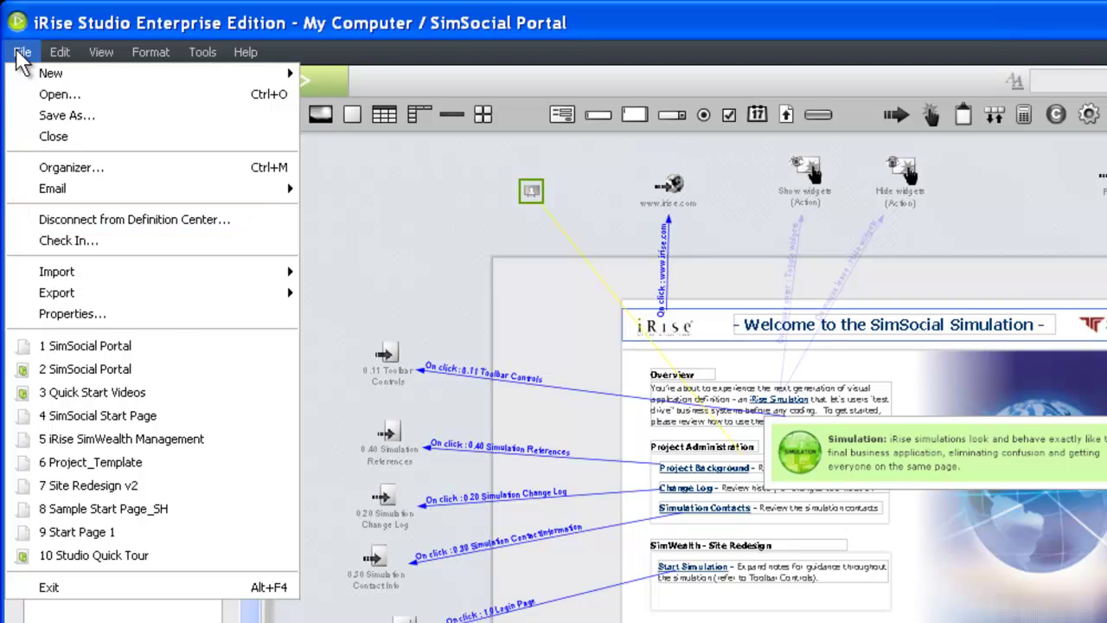
click(53, 240)
click(27, 49)
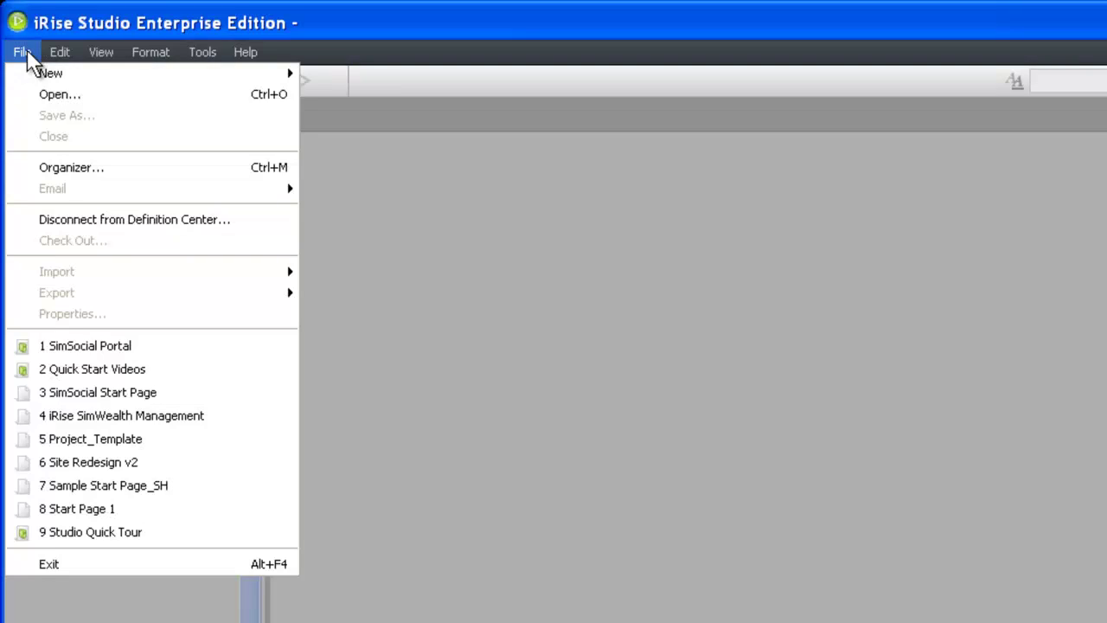
click(58, 344)
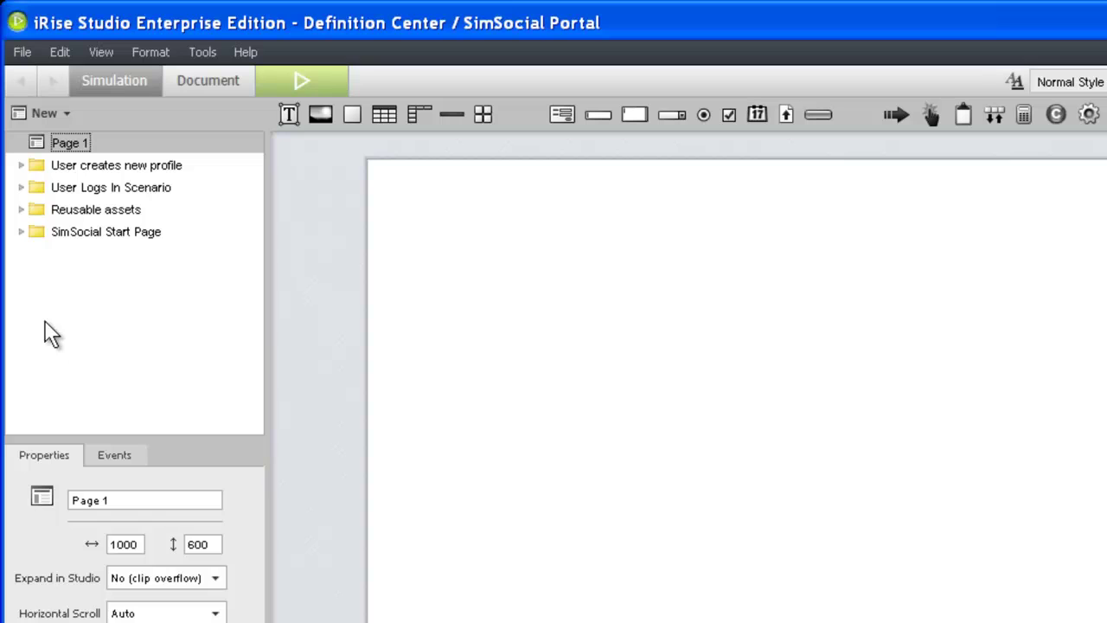
- Draft an e-mail linking the start page, addressed to the reviewers' e-mail address
click(22, 54)
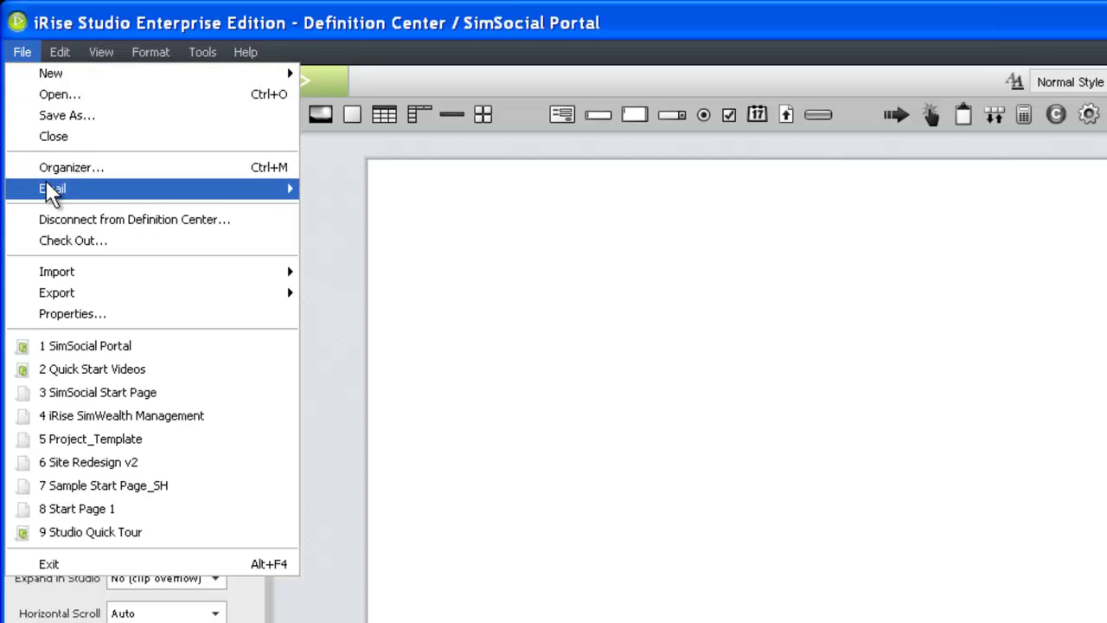
mouse_move(109, 187)
click(339, 207)
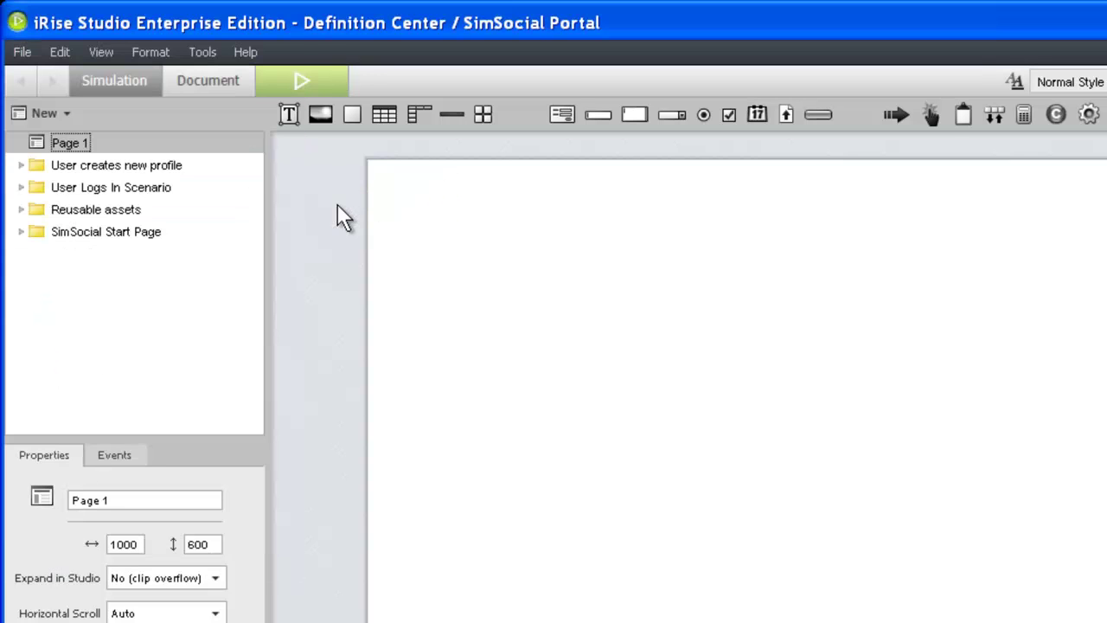
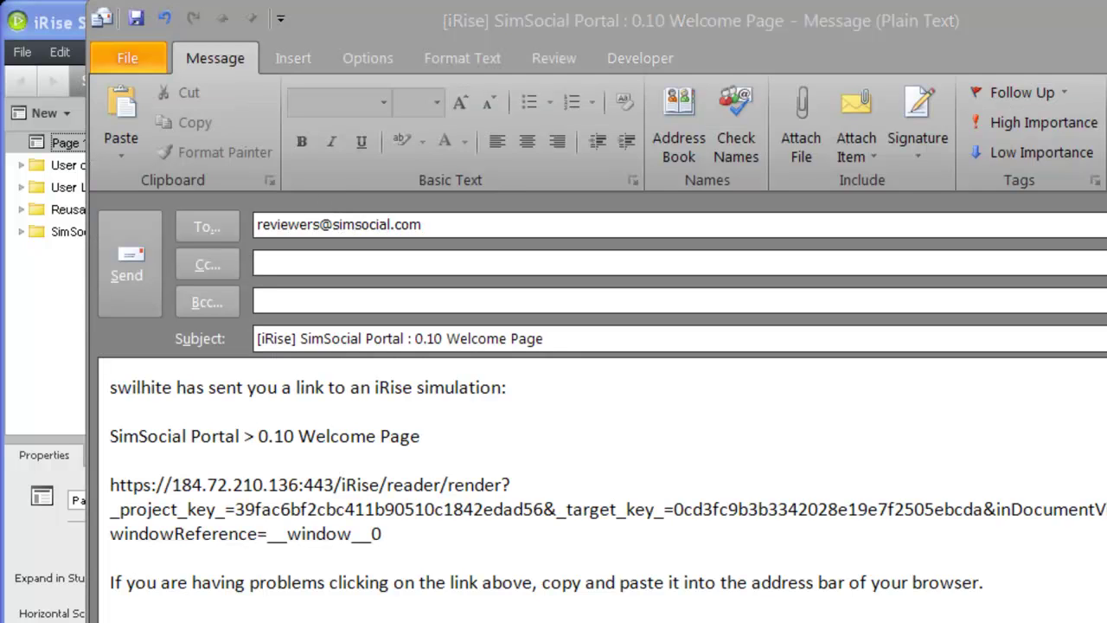
- Launch Internet Explorer on the Definition Center login page
key(alt+space)
key(Right)
key(Right)
key(Right)
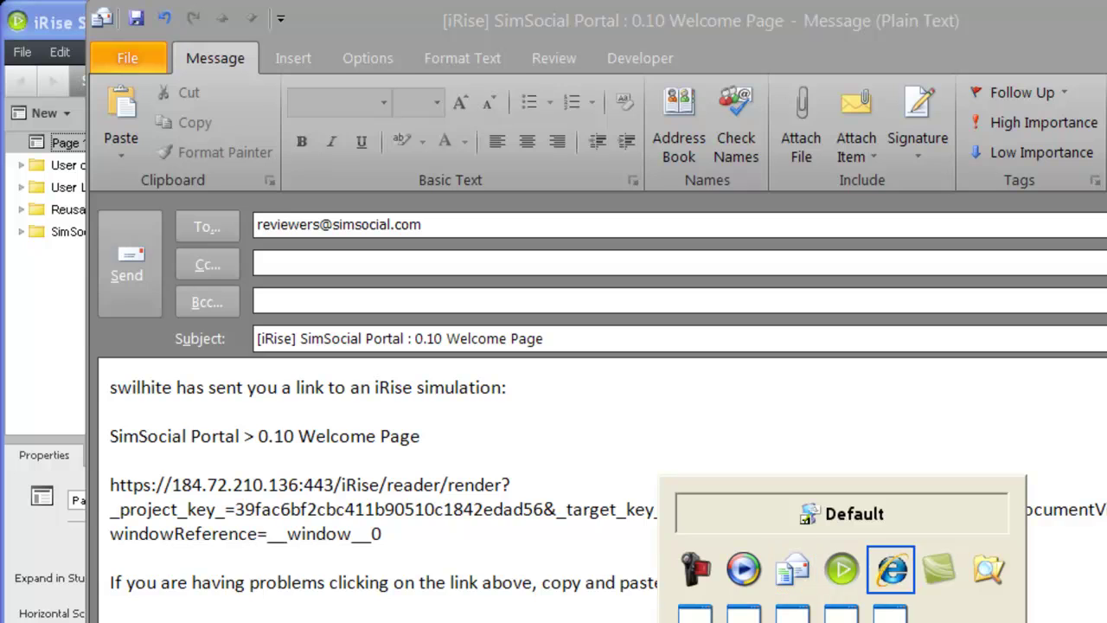
key(Return)
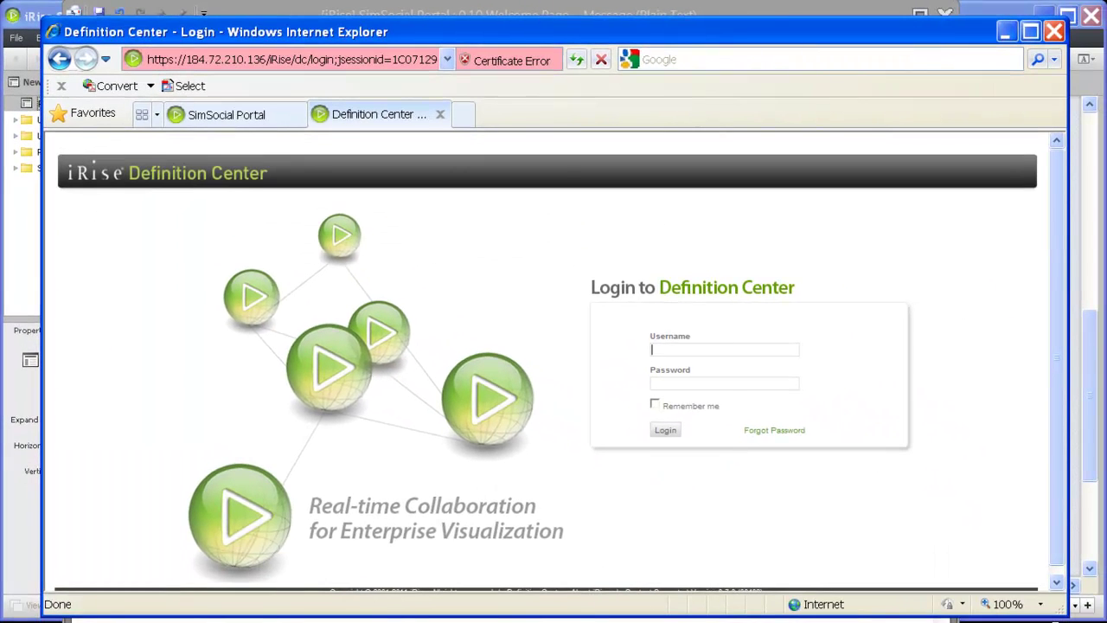
- Log in with the username, then open SimSocial Portal under Professional Services Space
key(Return)
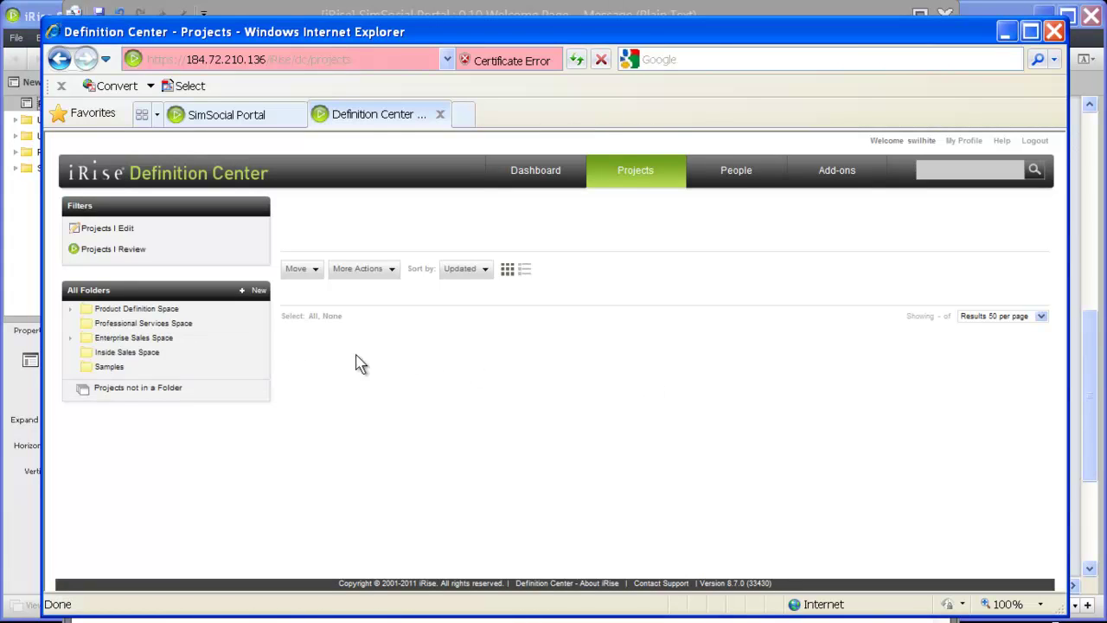
click(192, 333)
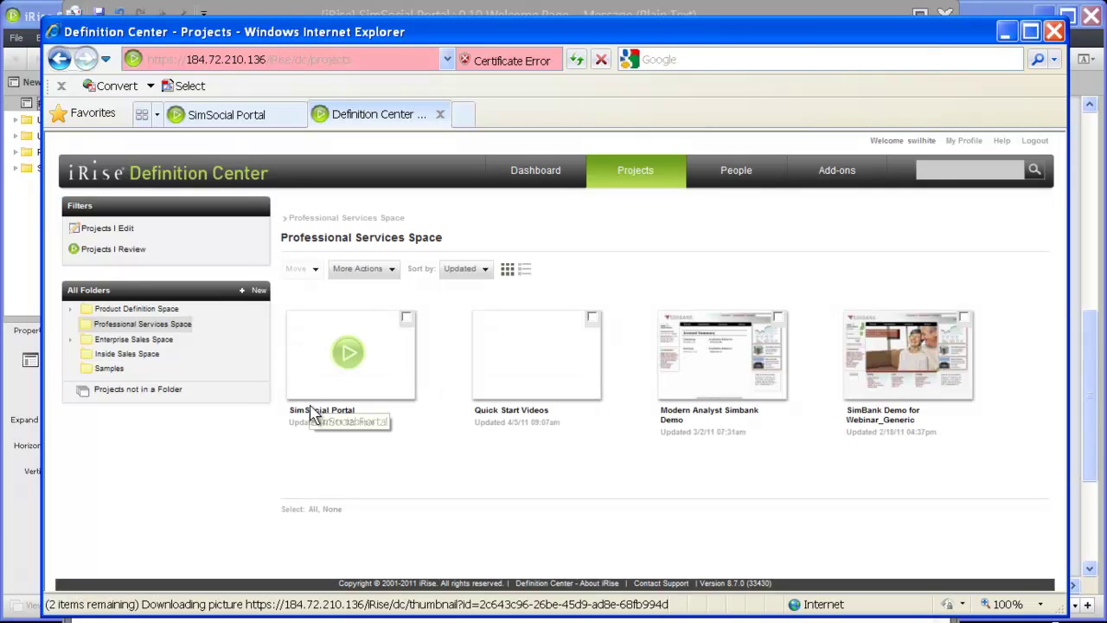
click(313, 411)
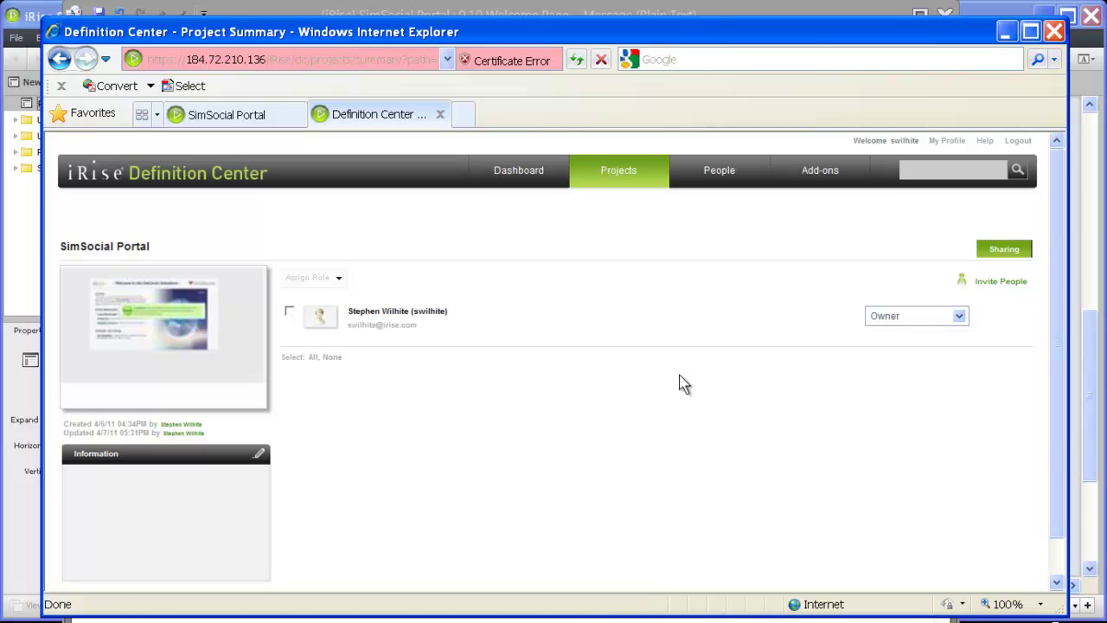
- Invite the Everyone (Group) to SimSocial Portal with the Reviewer role
click(986, 286)
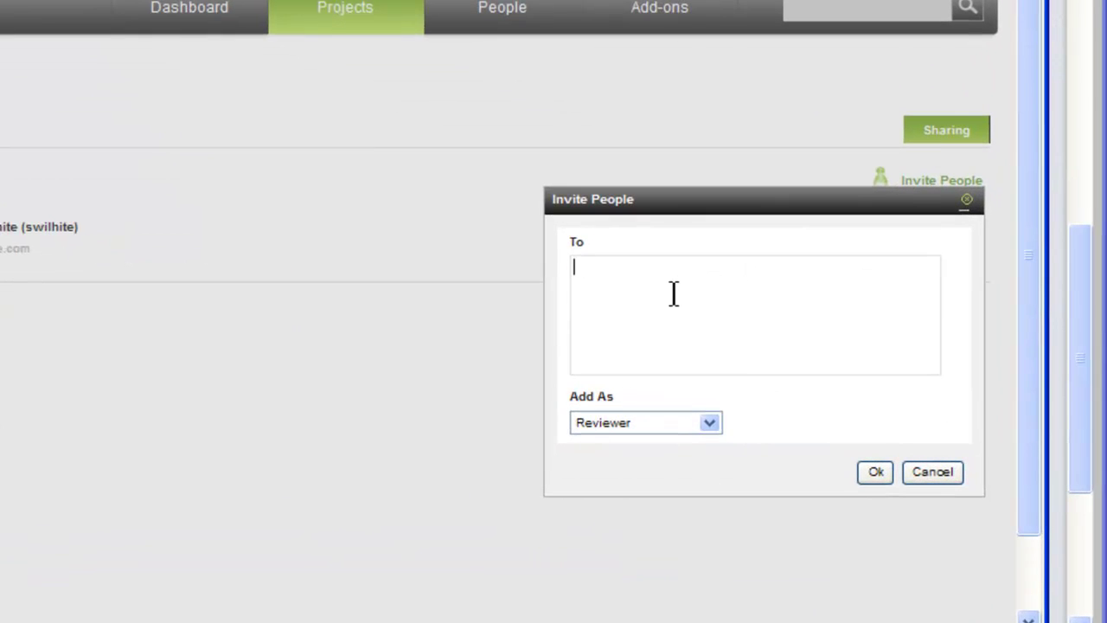
text(everyone)
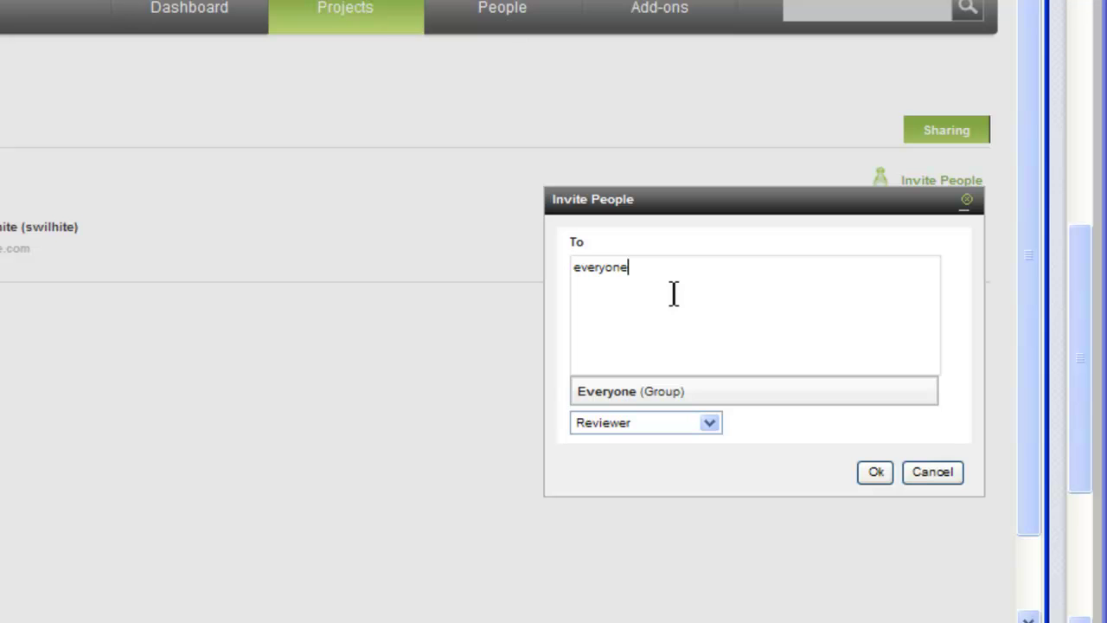
click(593, 394)
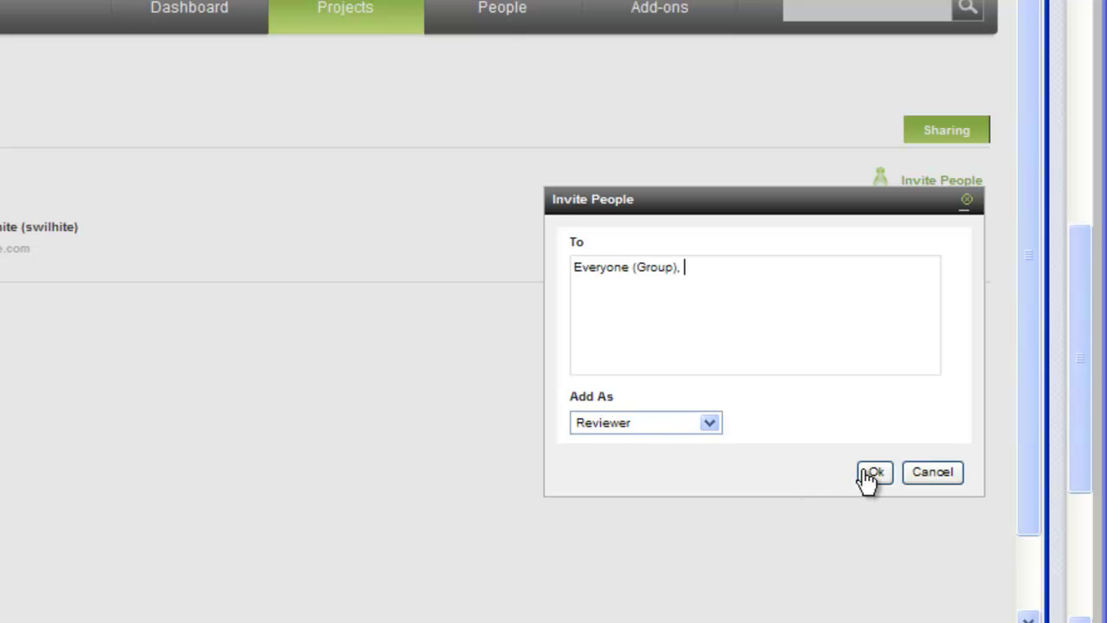
click(875, 472)
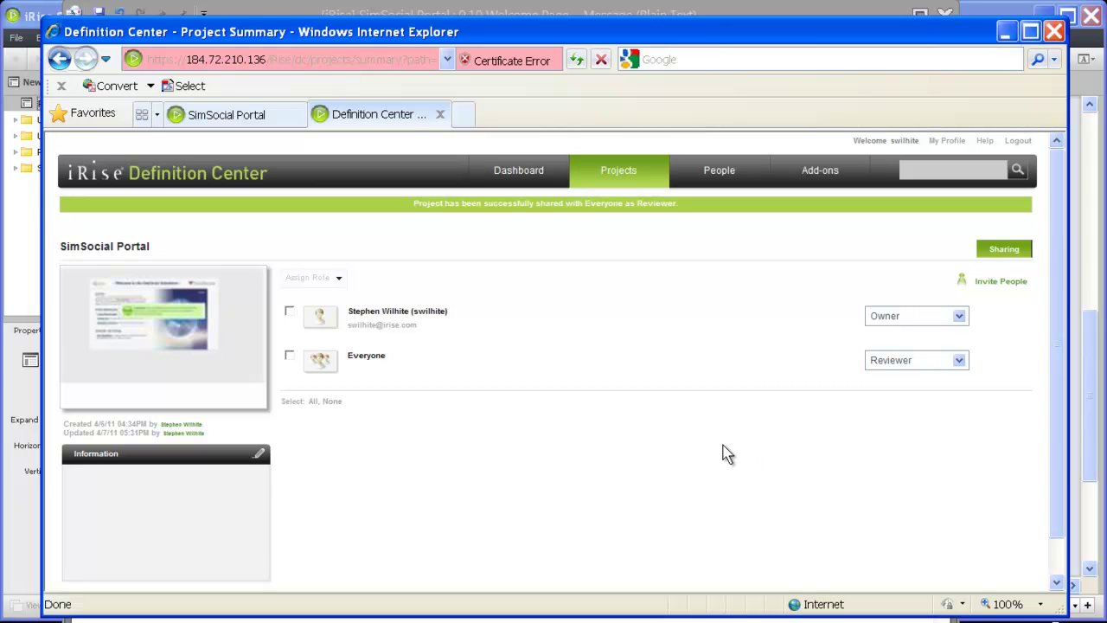
- Play the simulation, dismiss the guide, Start Simulation, and go to Create profile
click(162, 330)
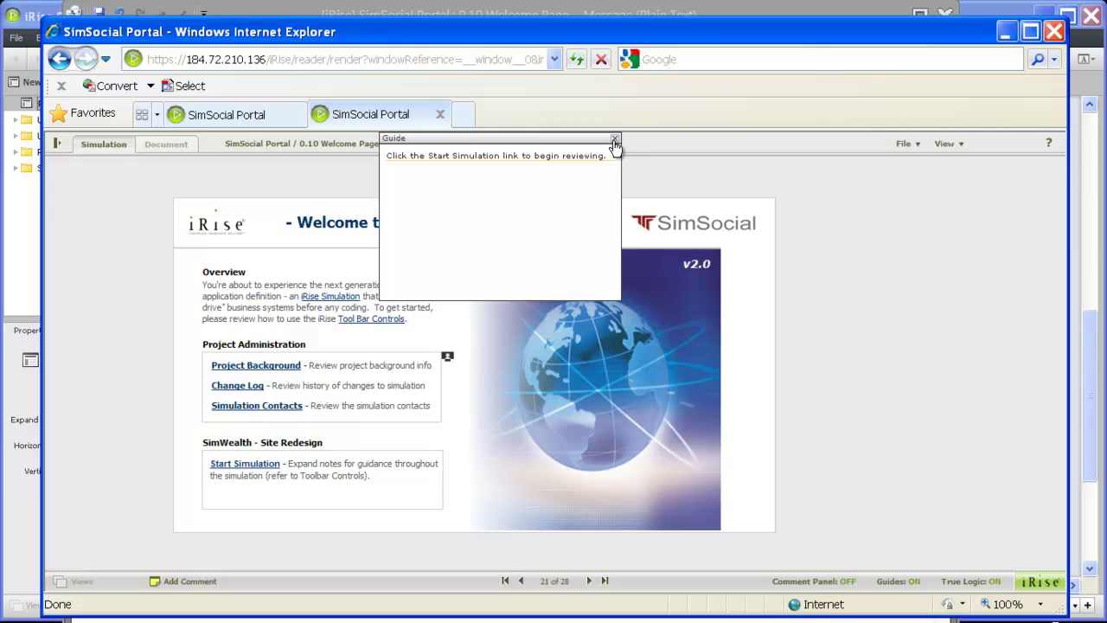
click(615, 142)
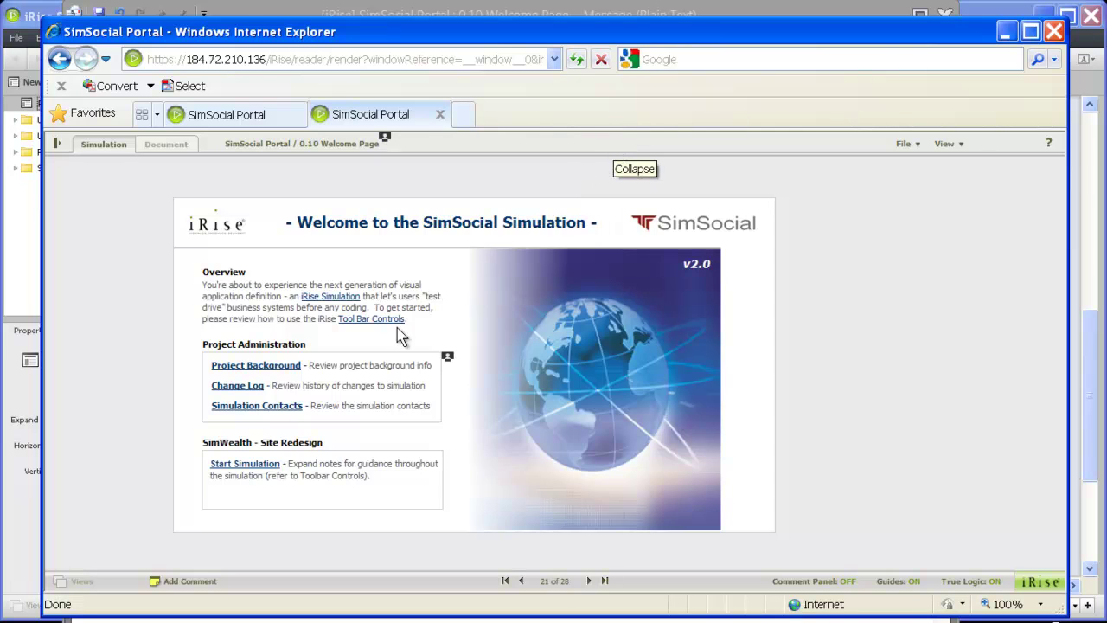
click(262, 467)
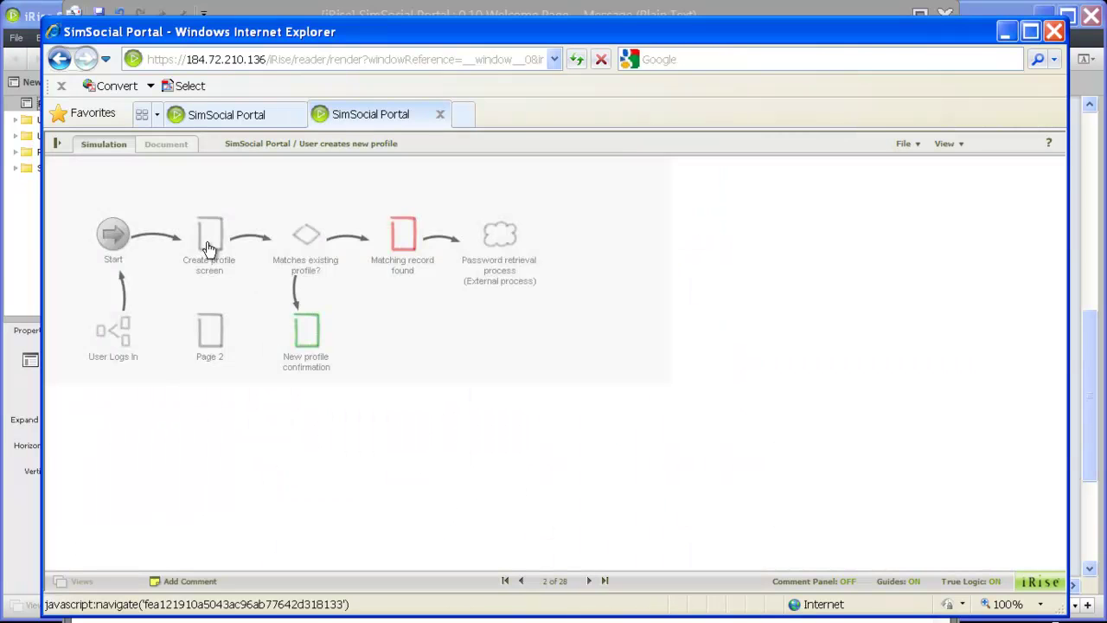
click(207, 248)
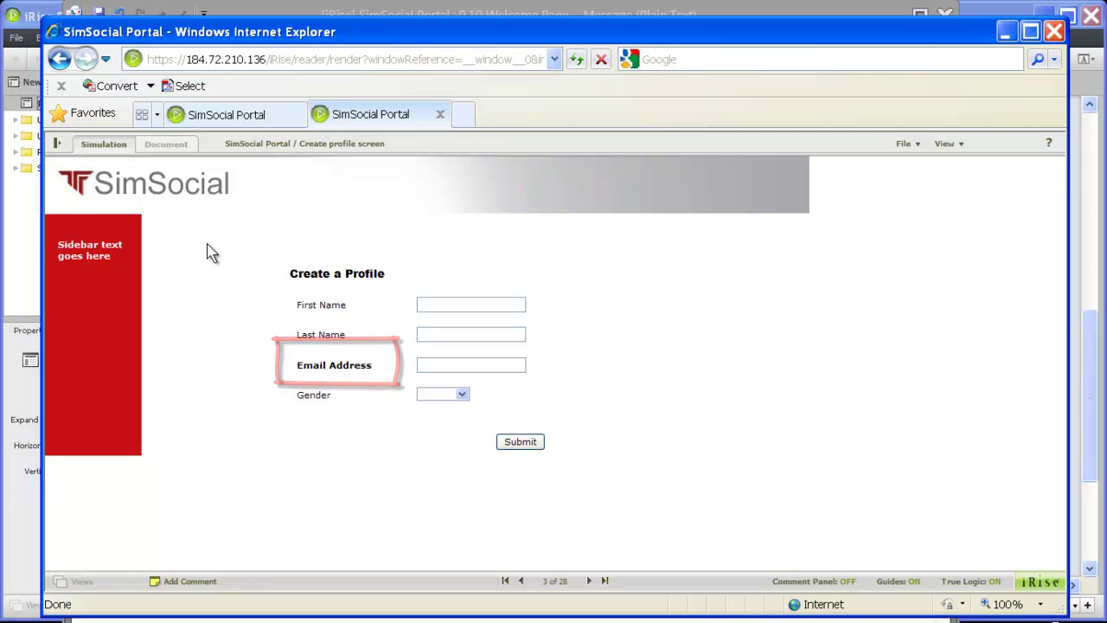
- Add the comment 'Bold font does not clearly indicate that this is' on the Email Address label and save it
click(174, 581)
text(Bold font does not clearl)
text(y indicate that this is a required field.)
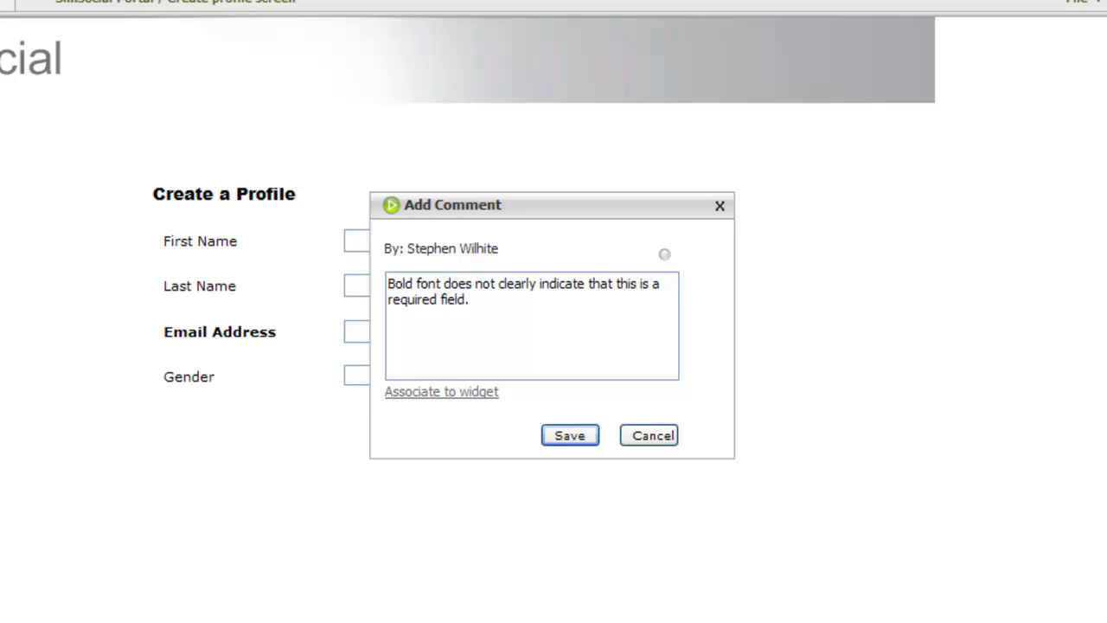
click(462, 391)
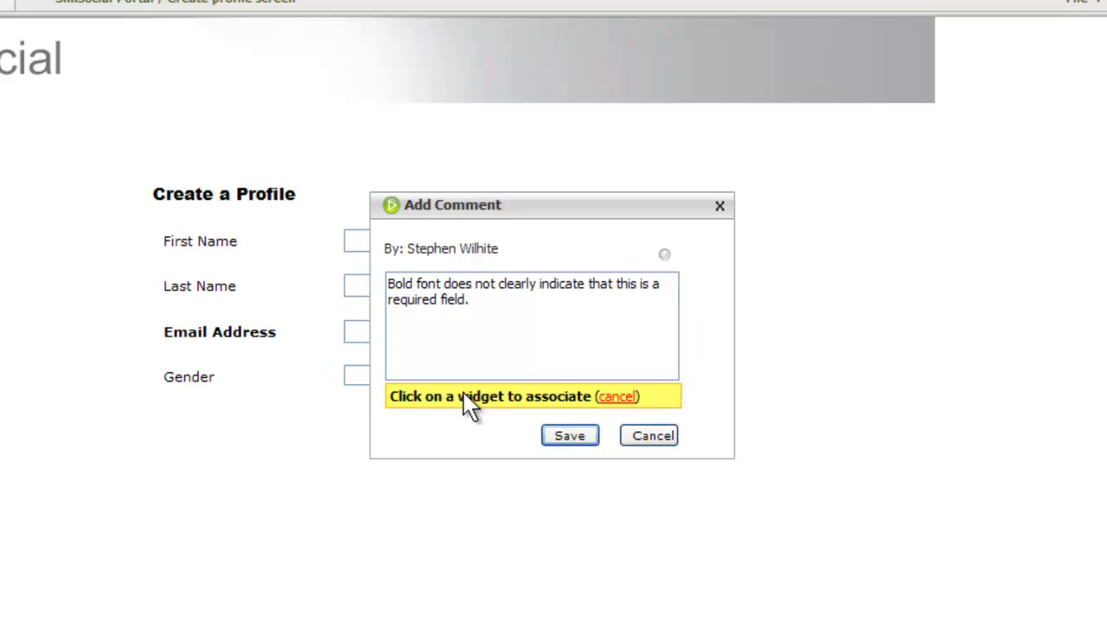
click(259, 333)
click(548, 435)
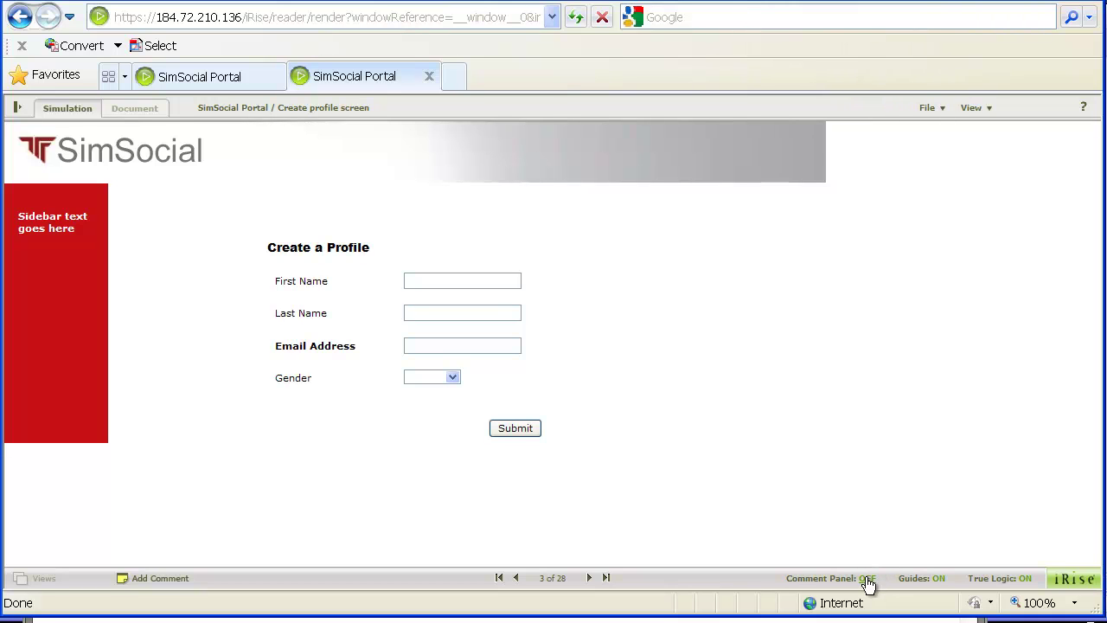
- Turn the Comment Panel on, highlight the commented Email Address label, and return to Studio
click(870, 577)
click(177, 479)
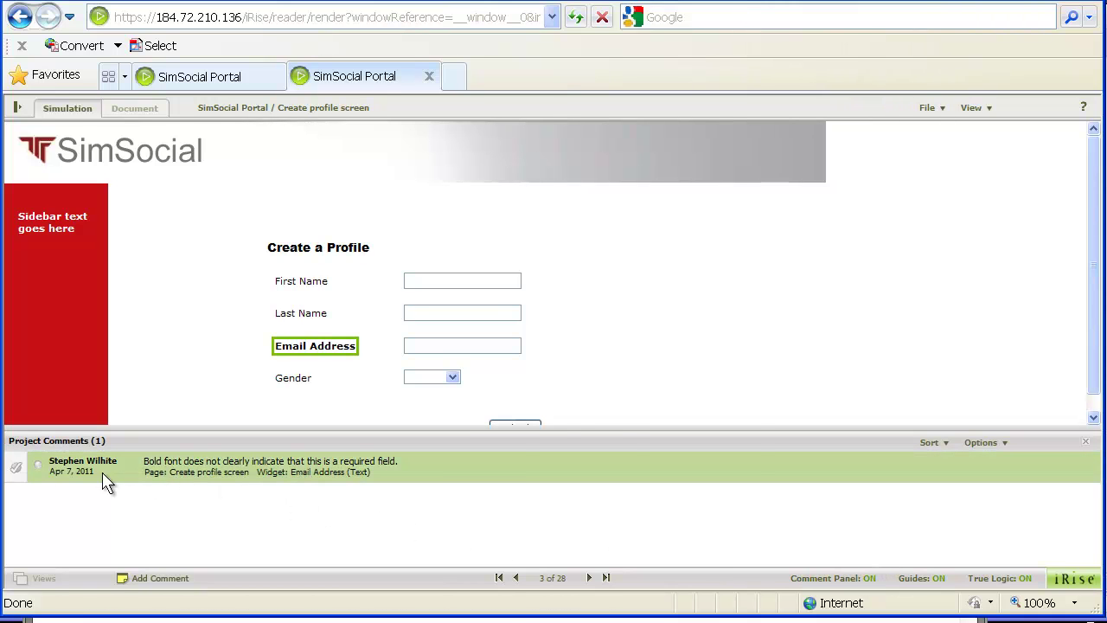
key(alt+Tab)
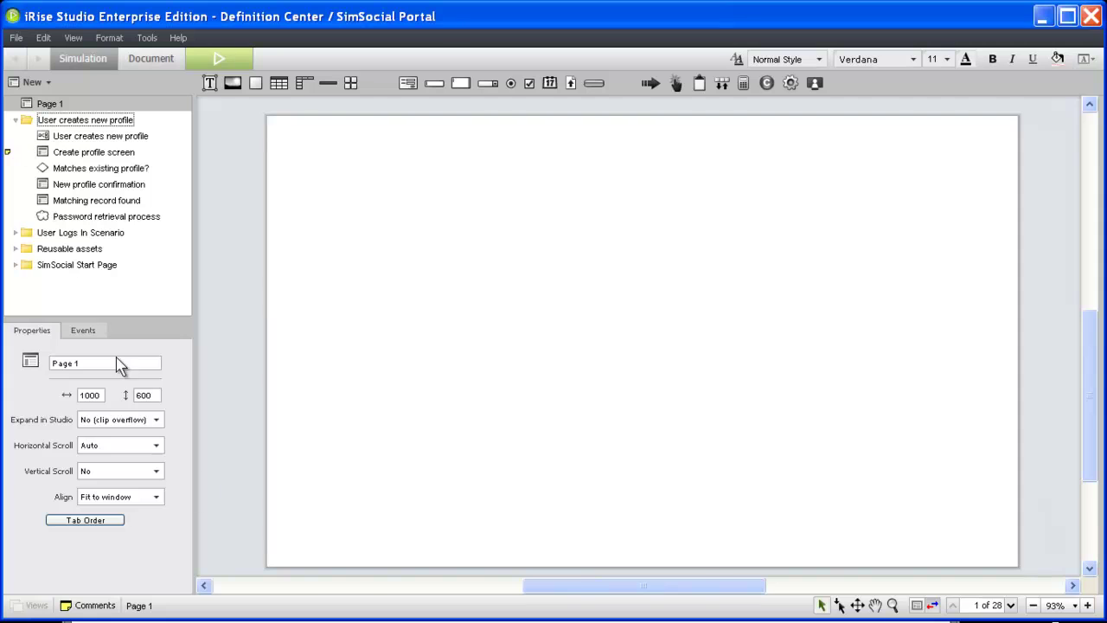
- In the Comments panel, jump to the bold-font comment's Email Address label and flag it Red
click(91, 606)
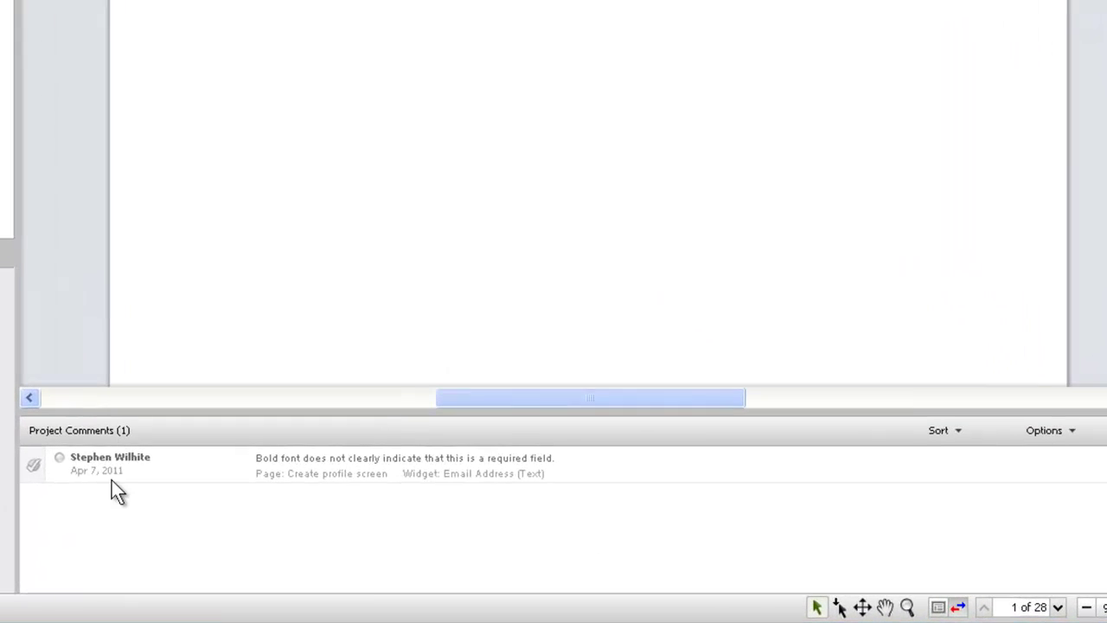
click(230, 483)
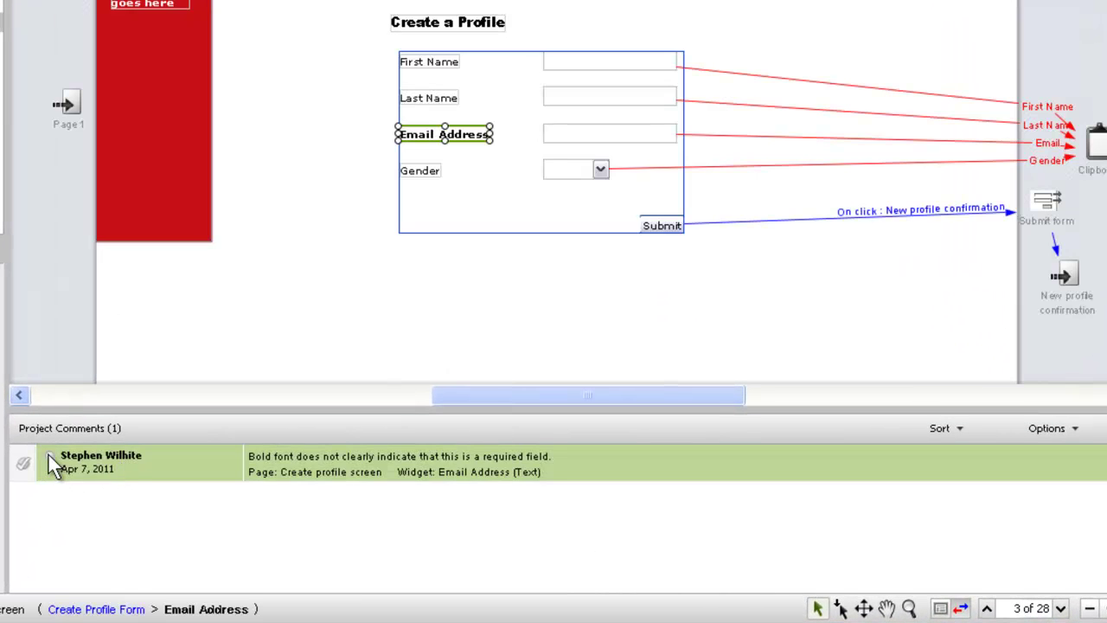
click(51, 457)
click(81, 481)
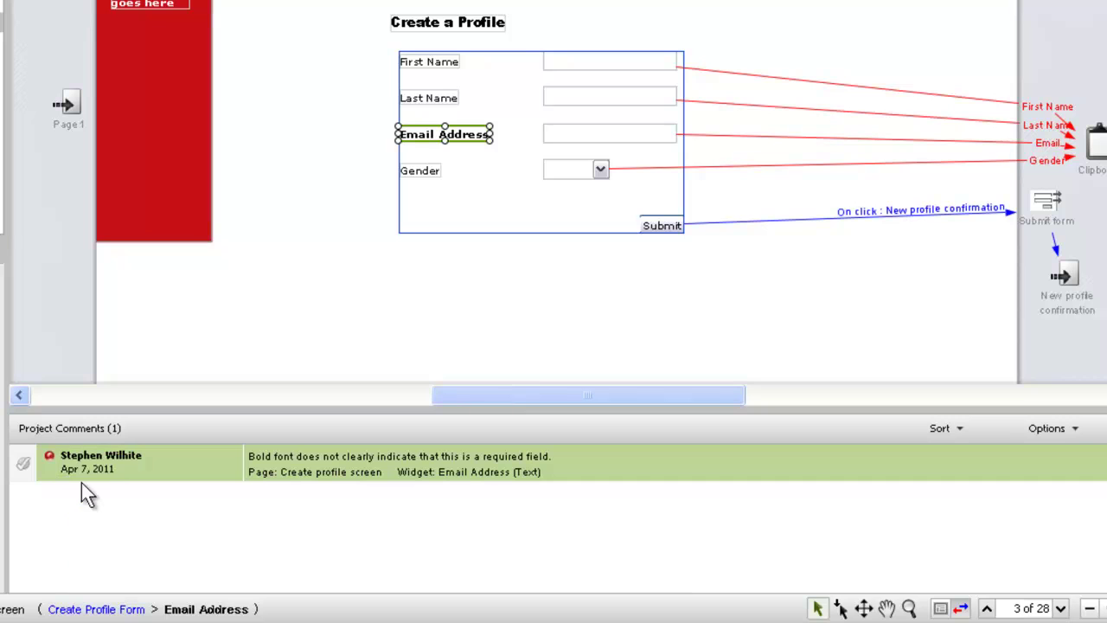
- Mark the comment resolved then unresolved, and cancel the Options > Export Comments… CSV export
click(23, 464)
click(24, 461)
click(975, 434)
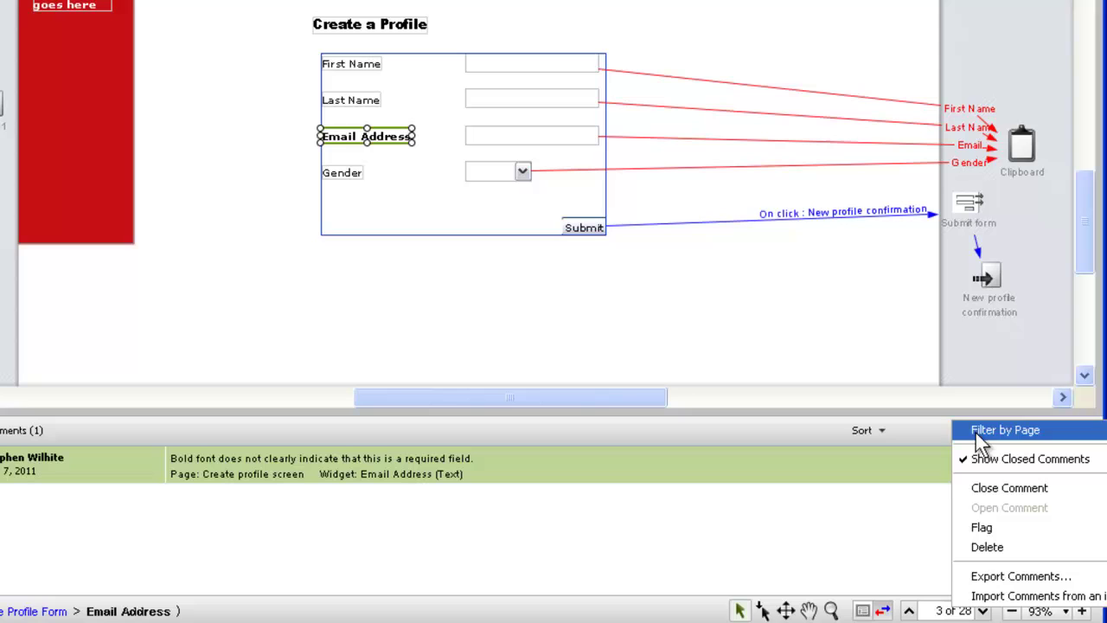
click(987, 578)
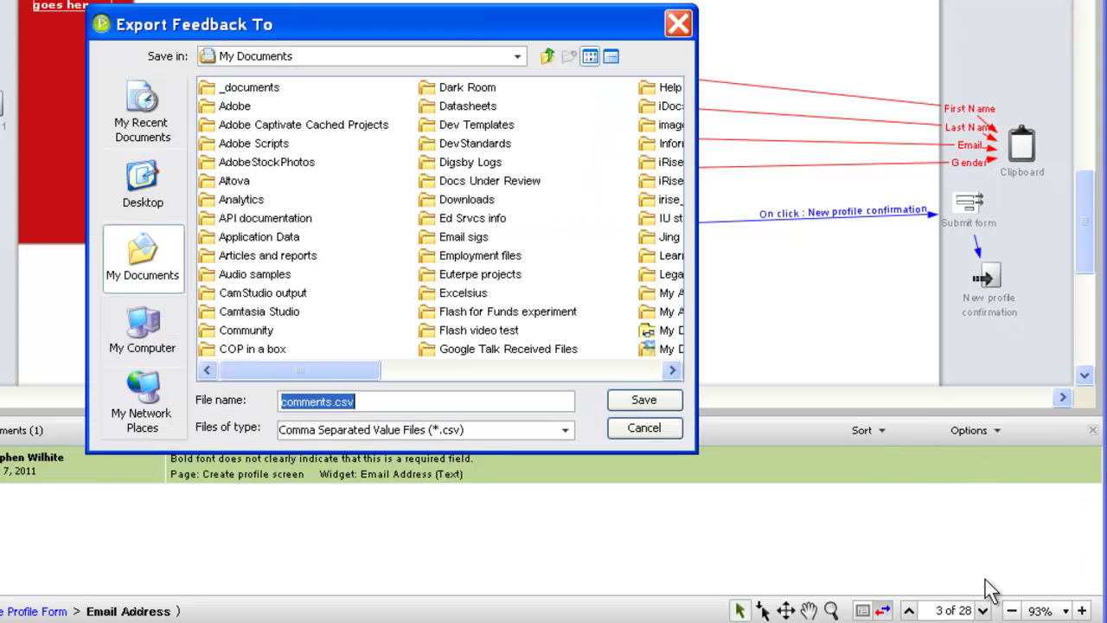
click(643, 427)
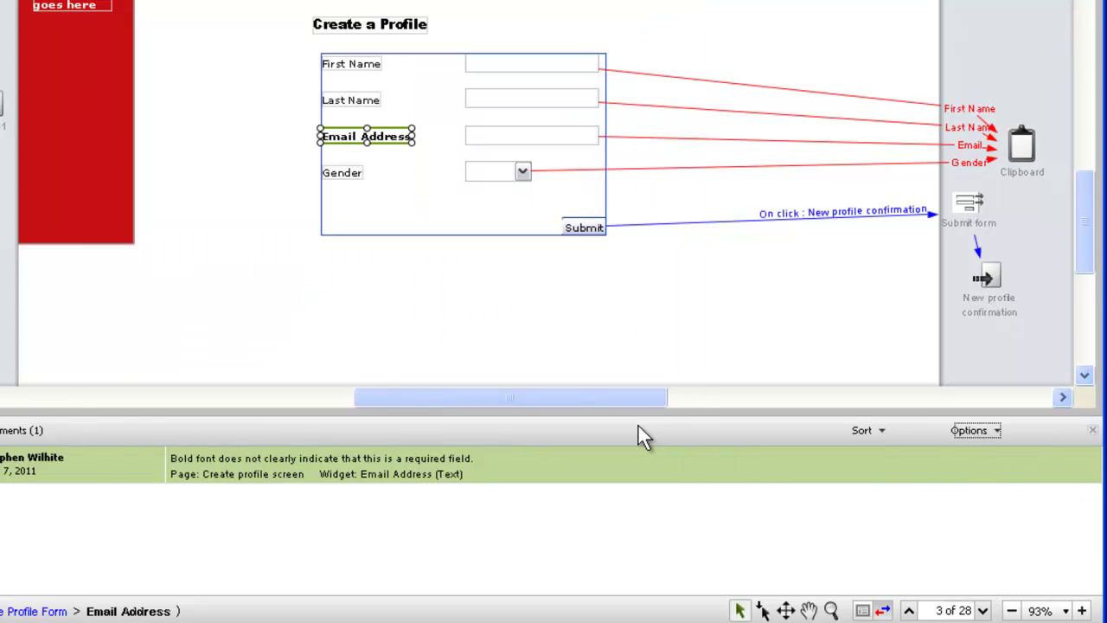